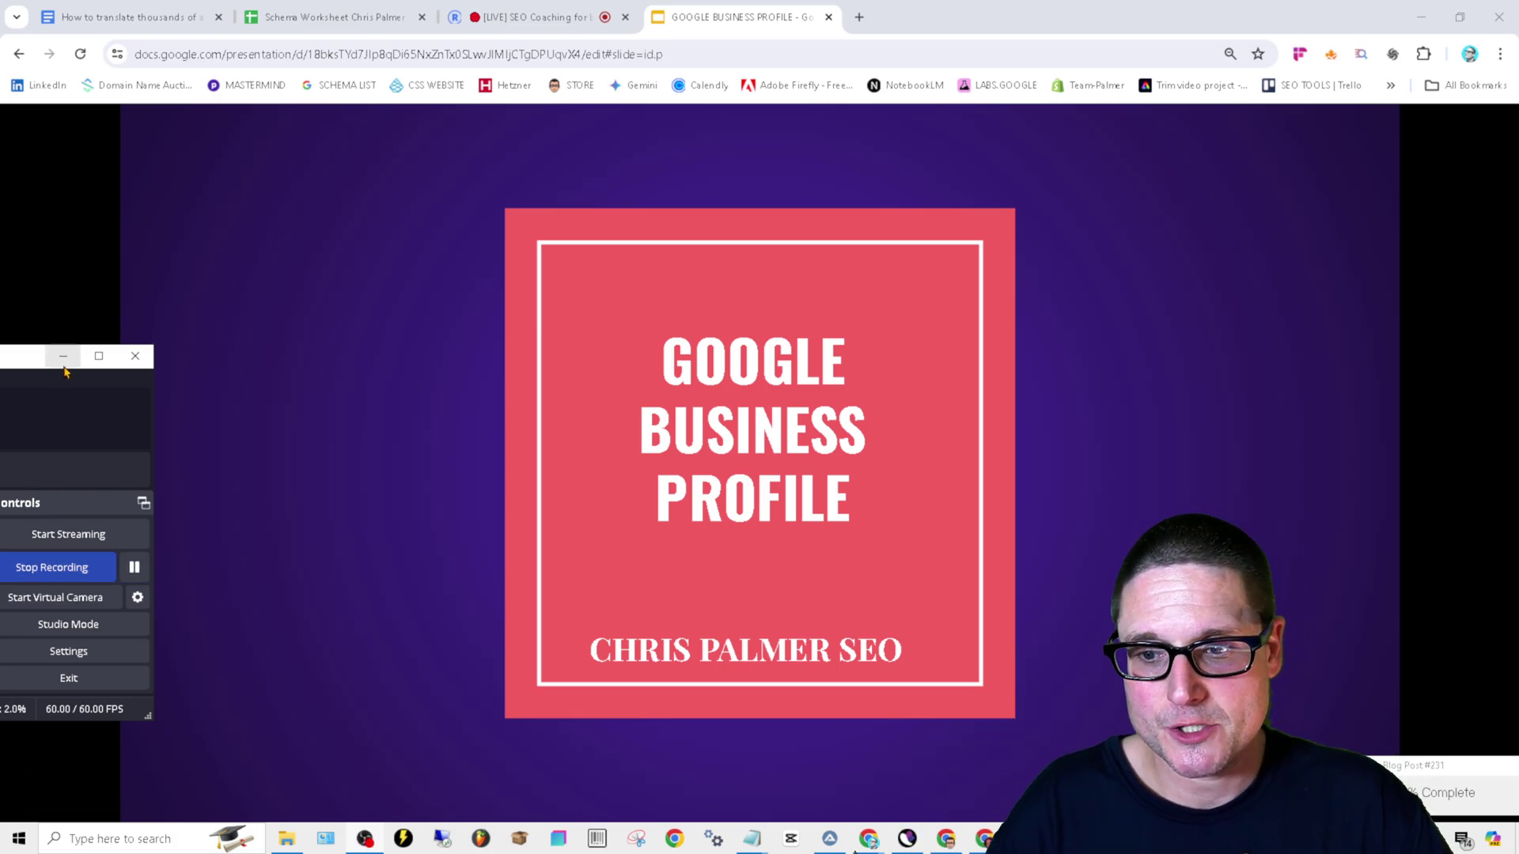
click(63, 357)
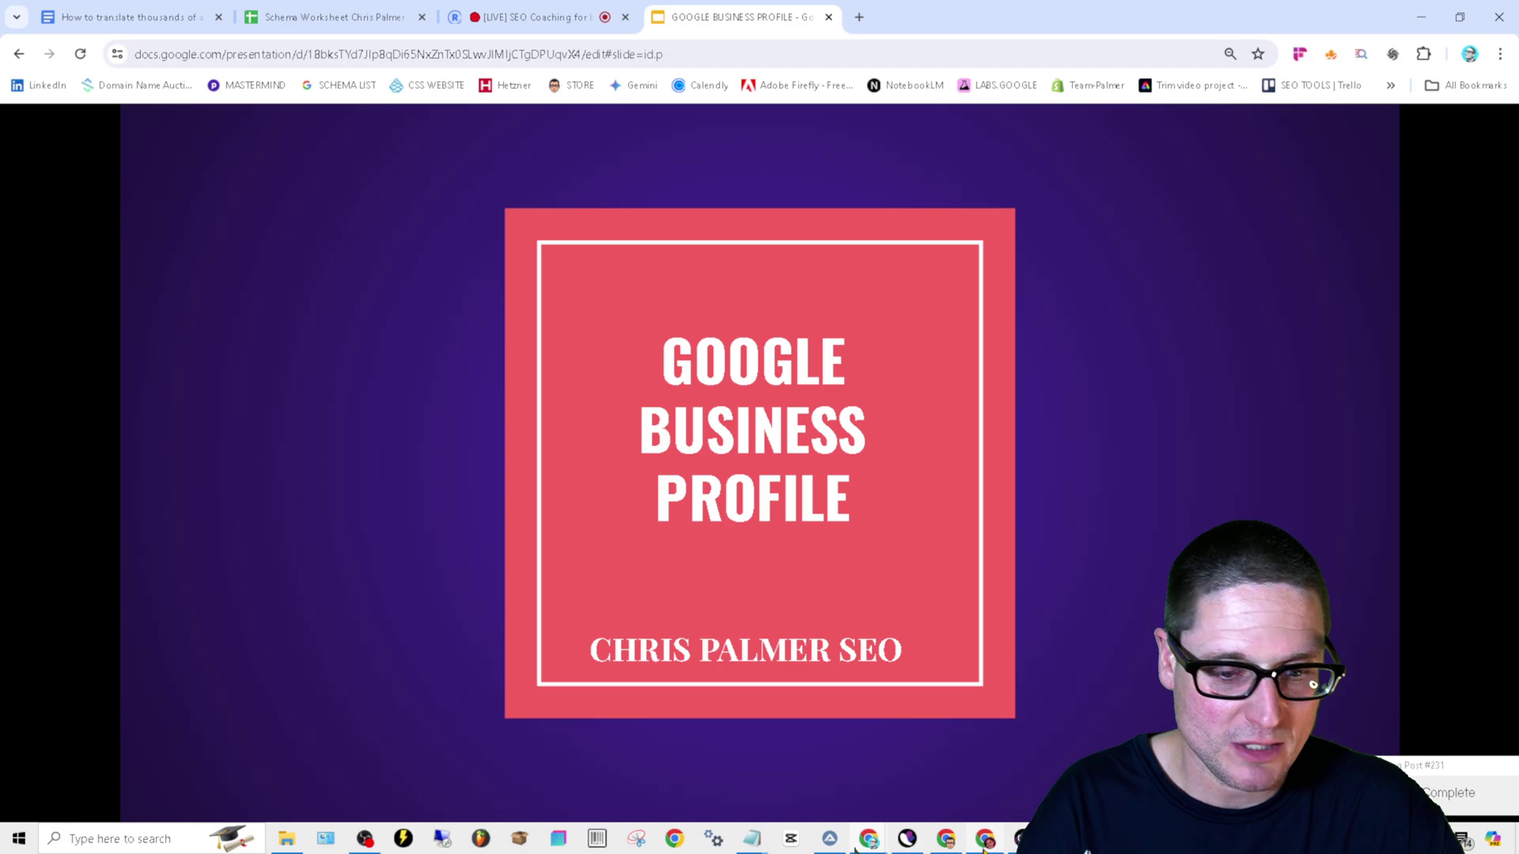
mouse_move(986, 850)
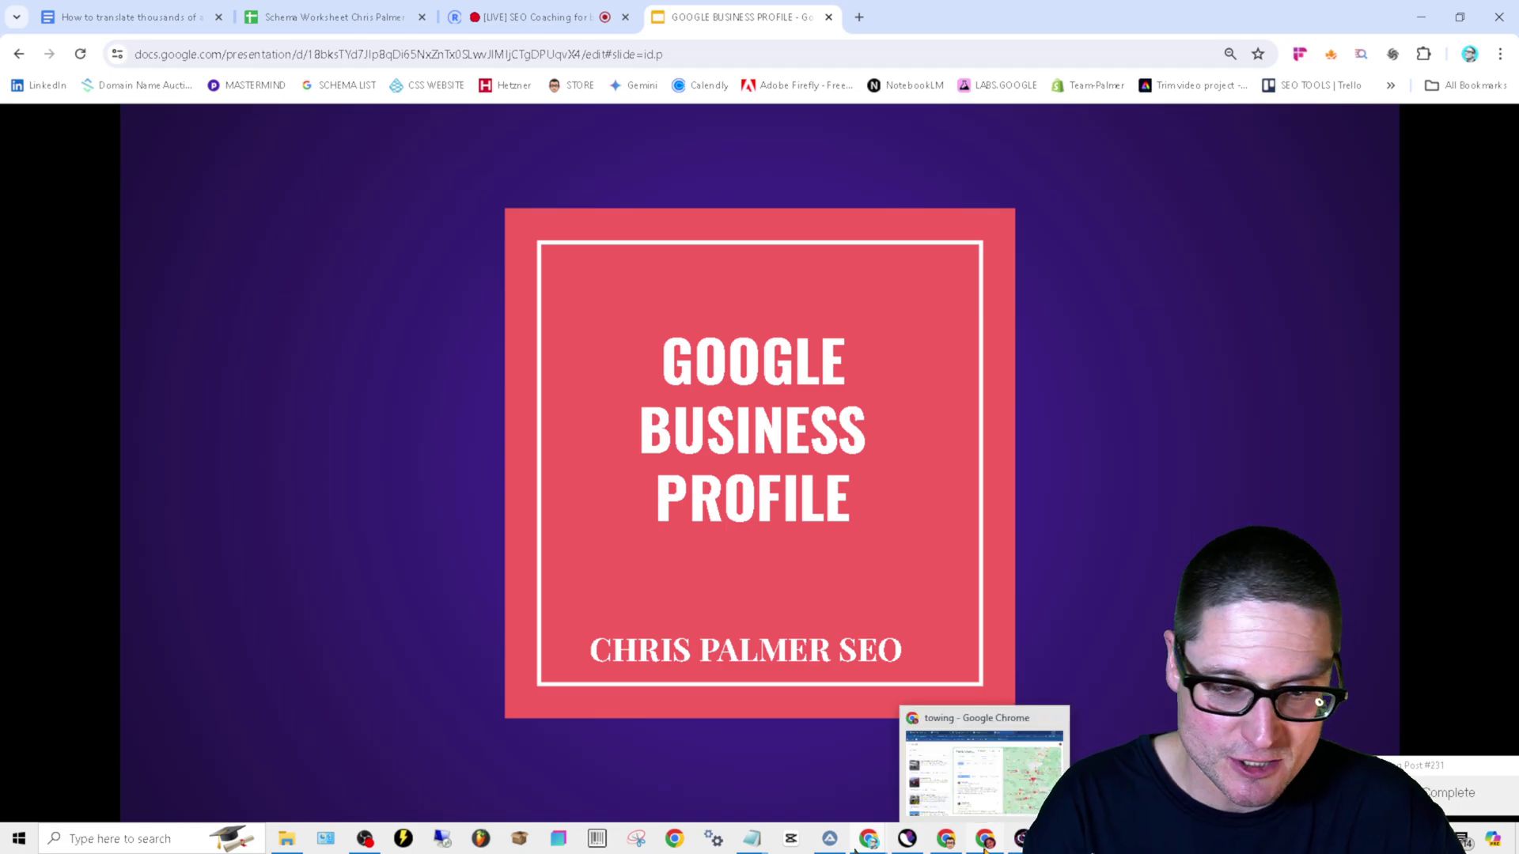
click(985, 740)
click(103, 10)
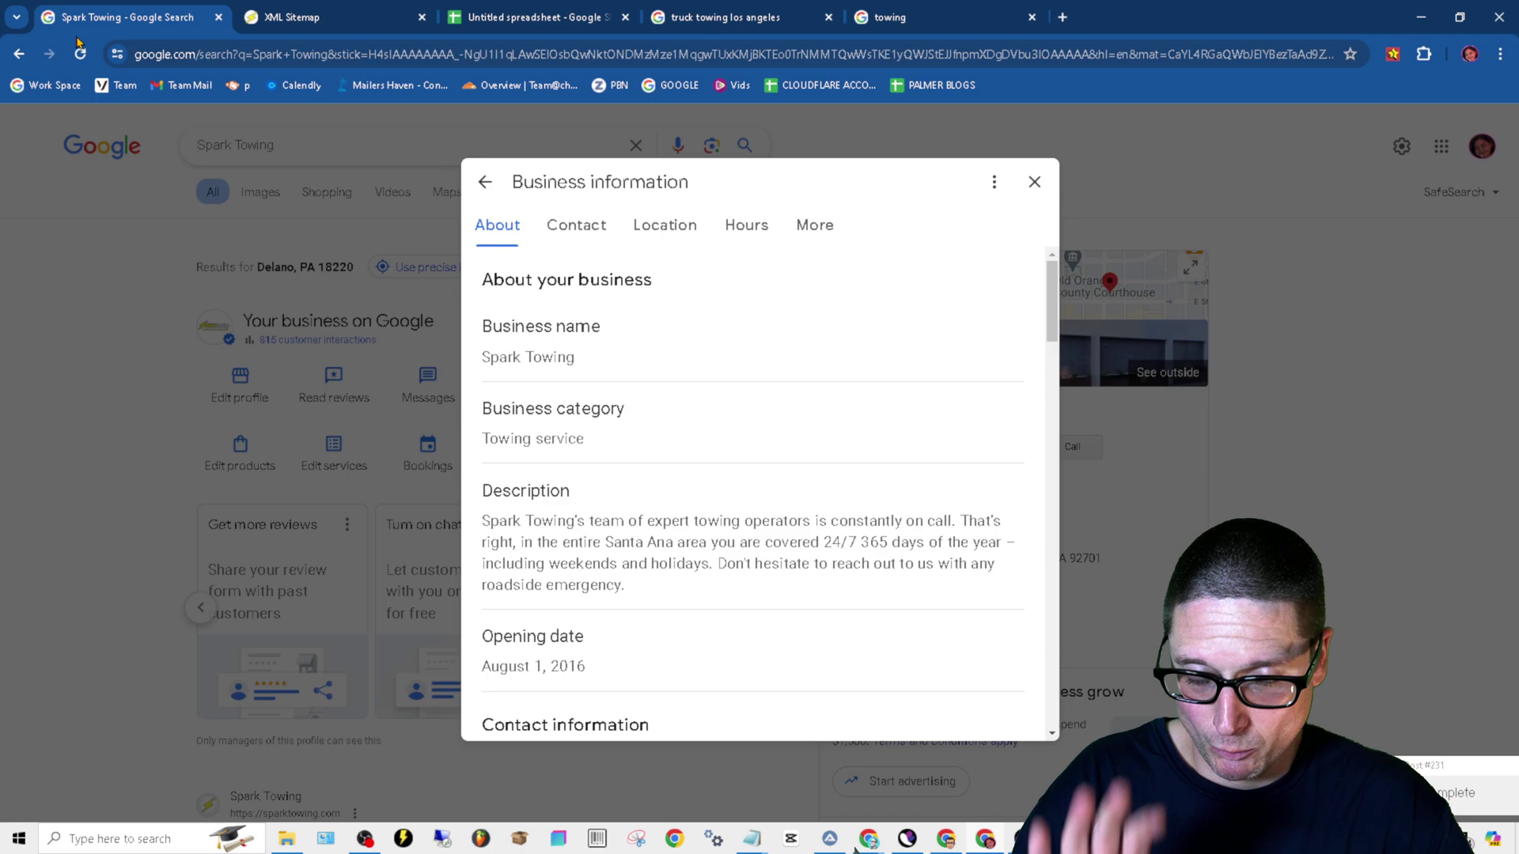
click(1034, 181)
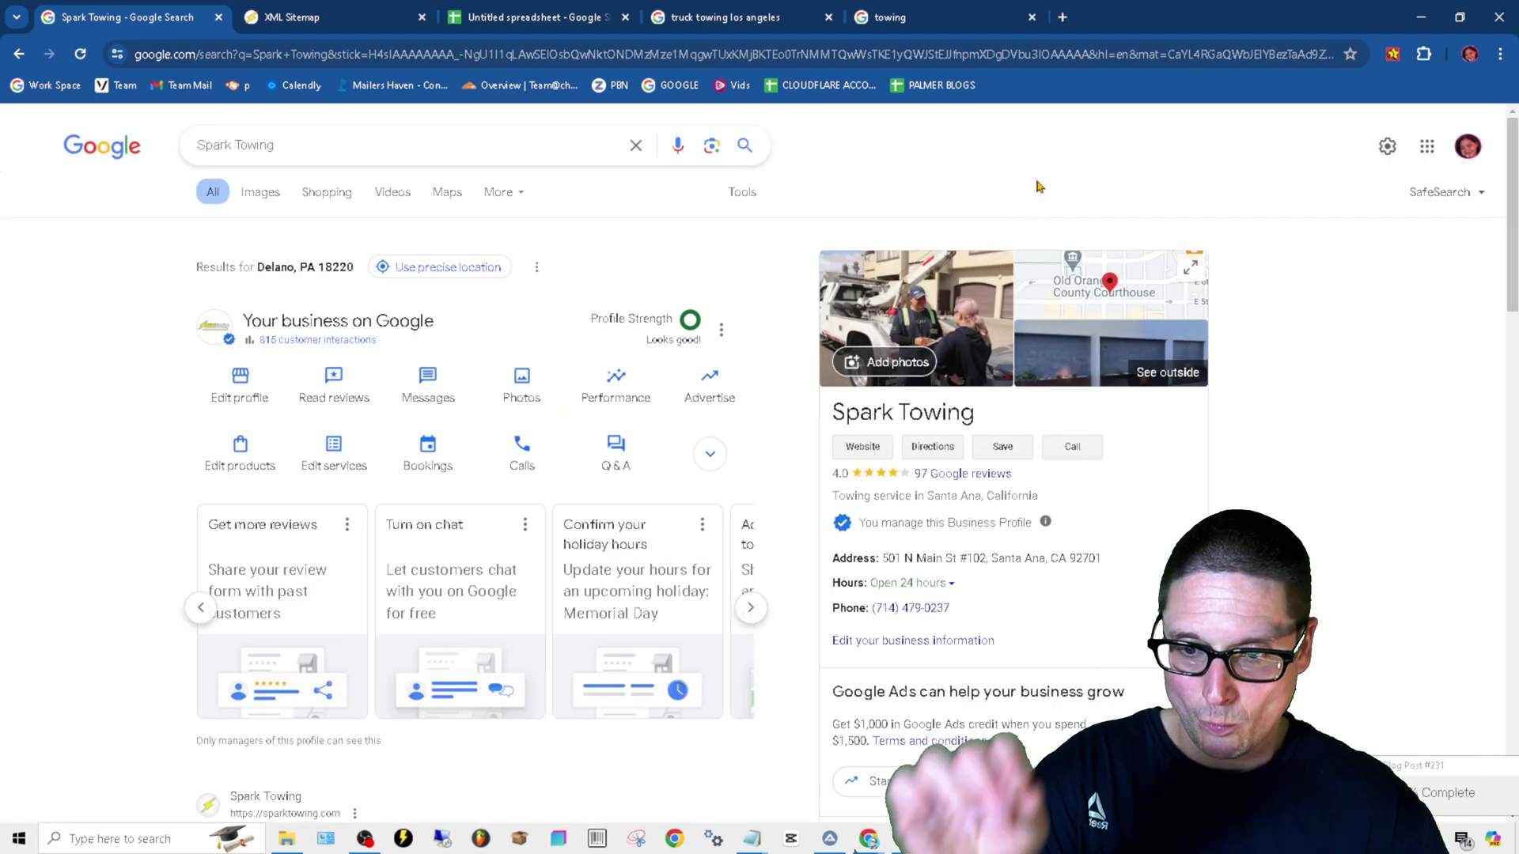
click(238, 395)
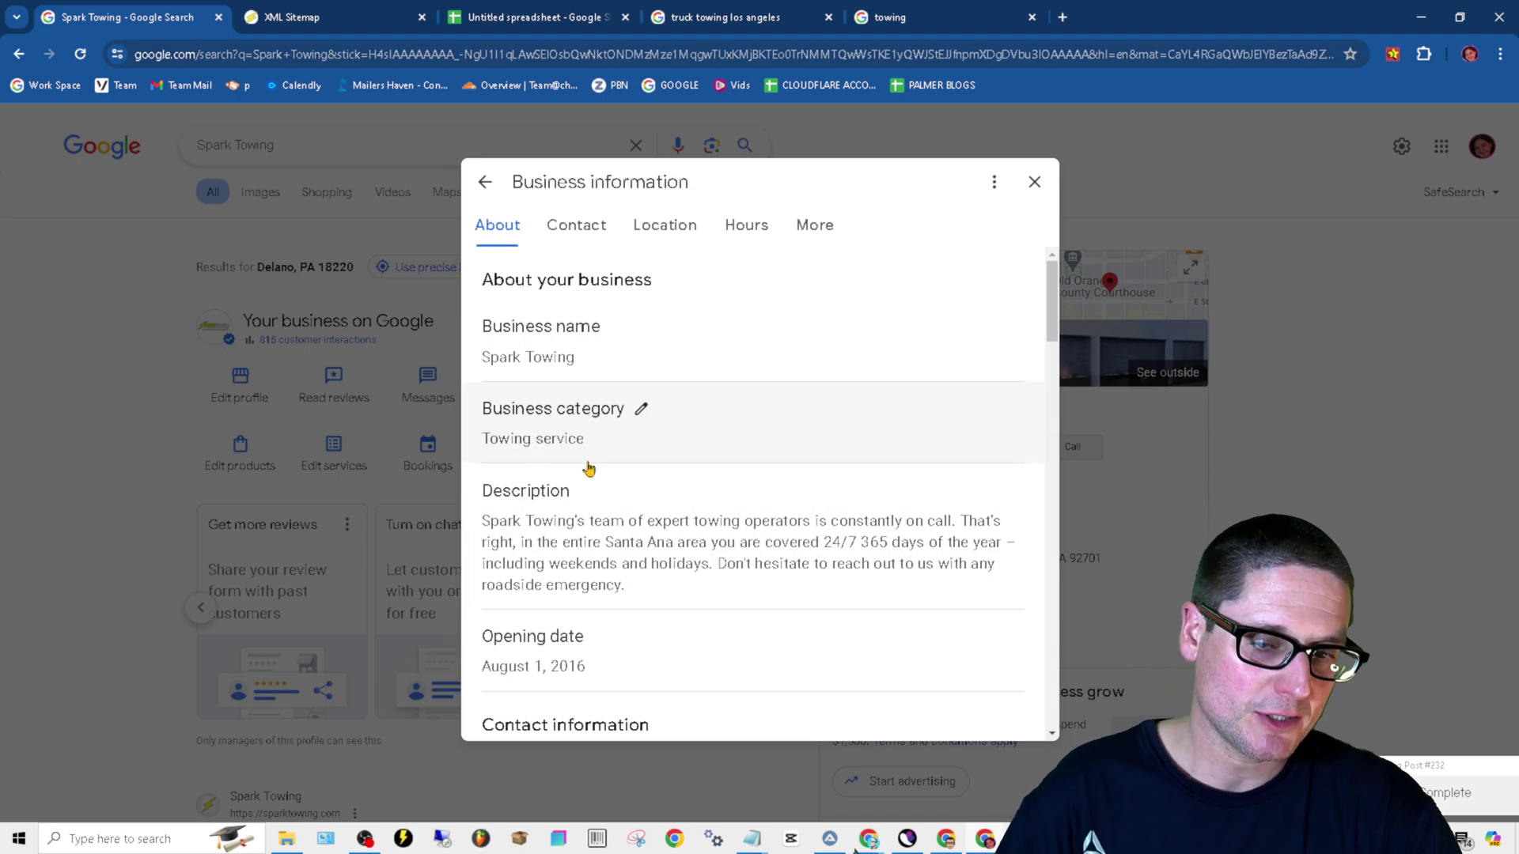
click(514, 17)
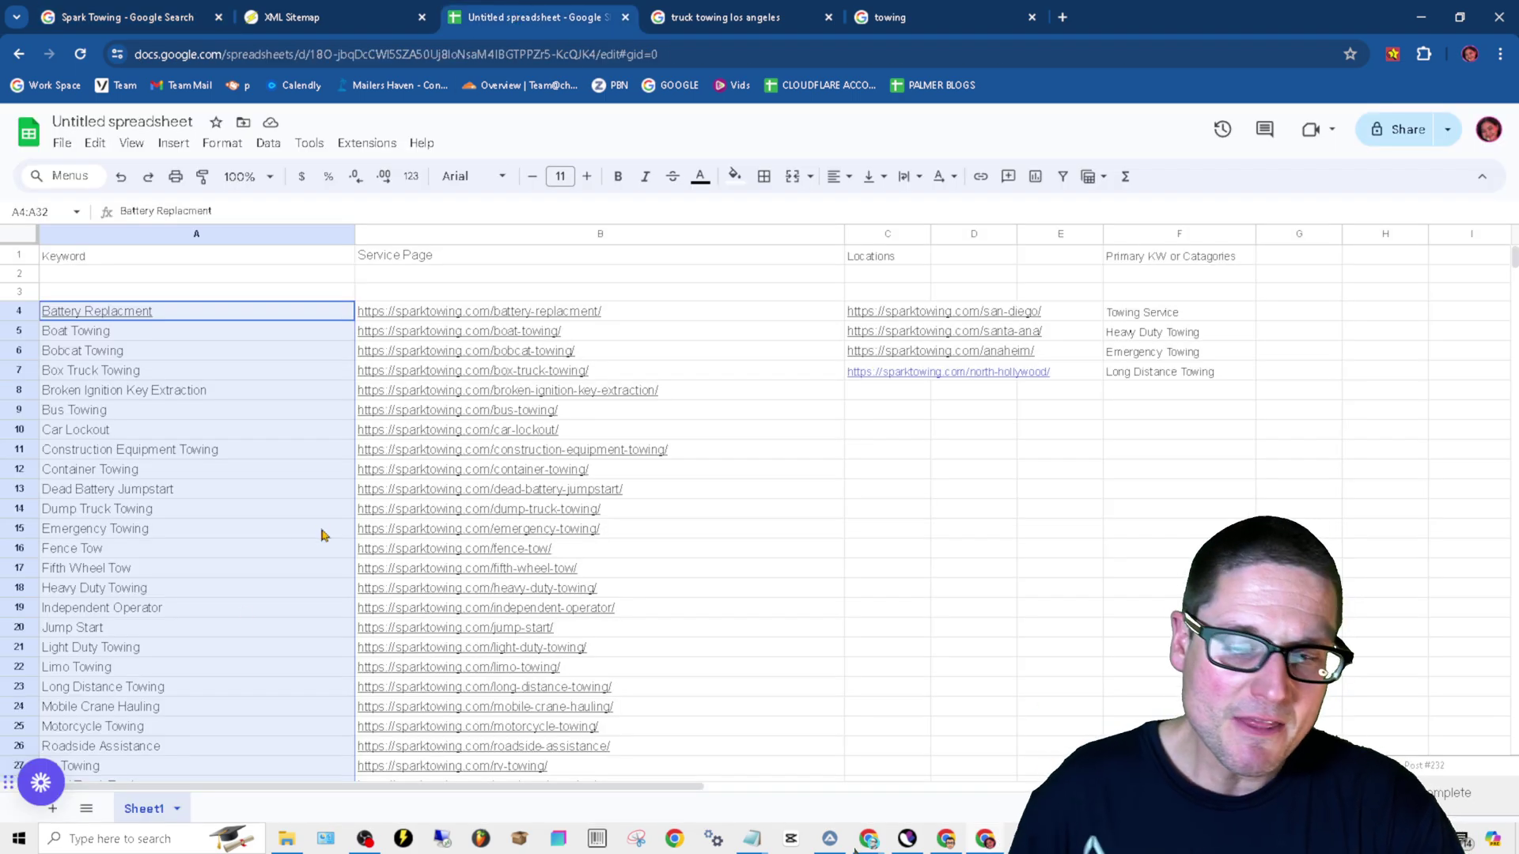
scroll(237, 570, down, 5)
scroll(163, 581, down, 1)
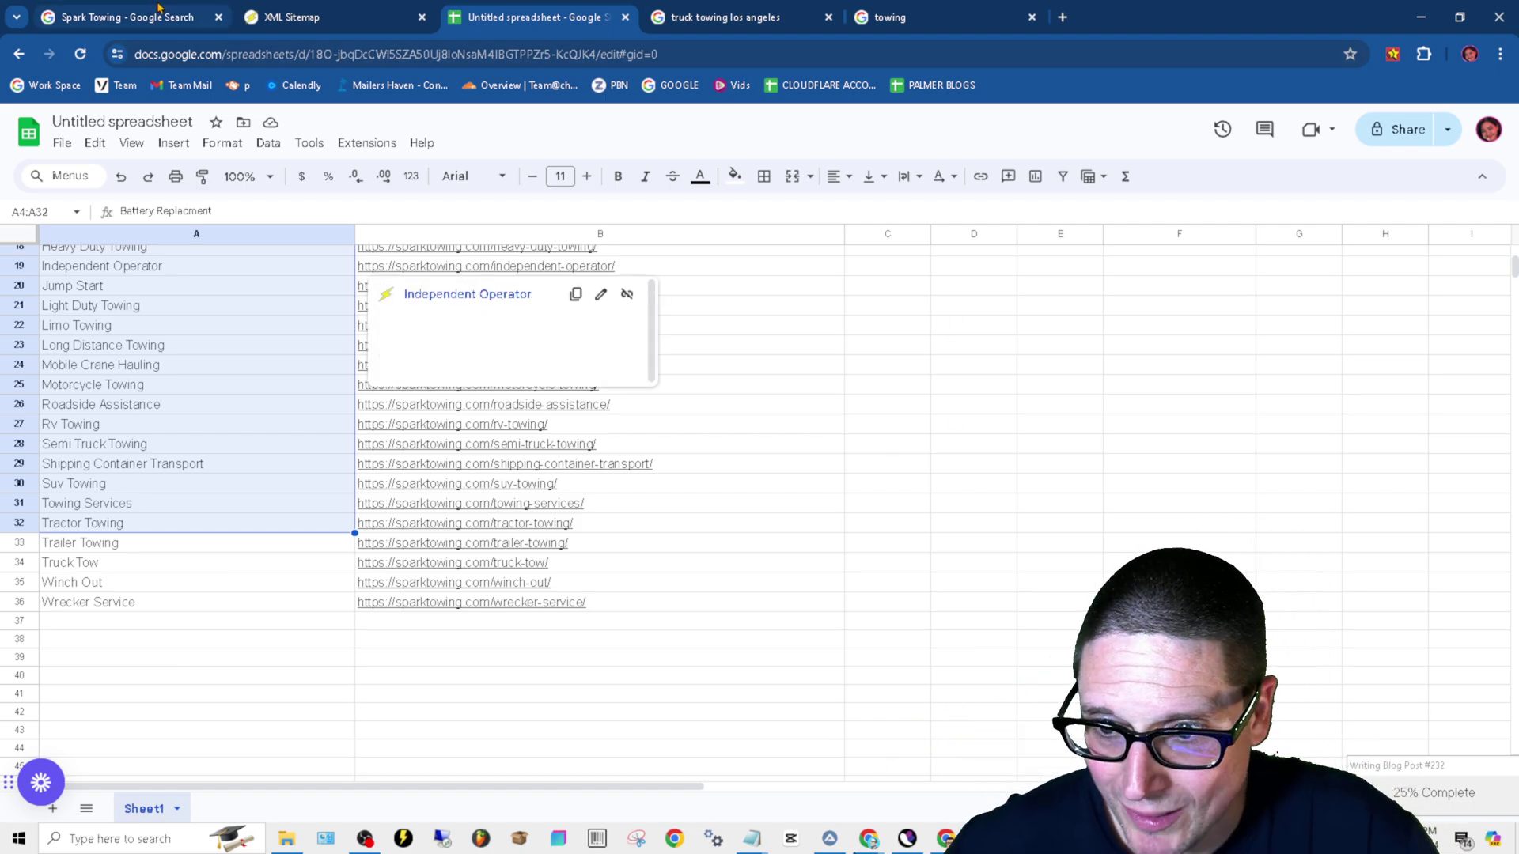
Go back to the Spark Towing - Google Search tab with its Business information.
click(126, 17)
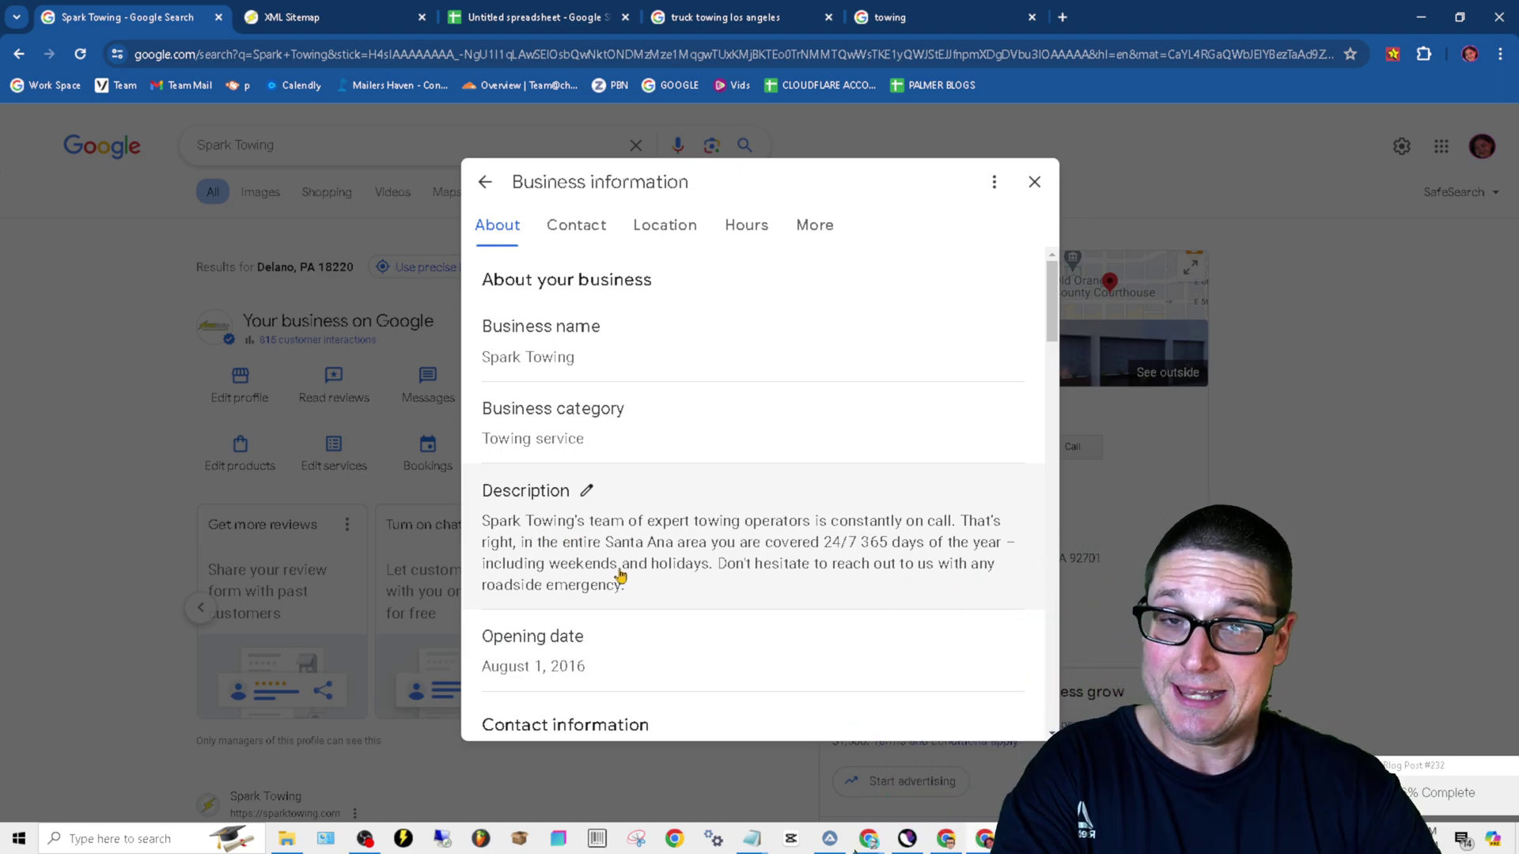
Insert 'Services in ' before 'Sana' in the draft's opening sentence.
mouse_move(752, 839)
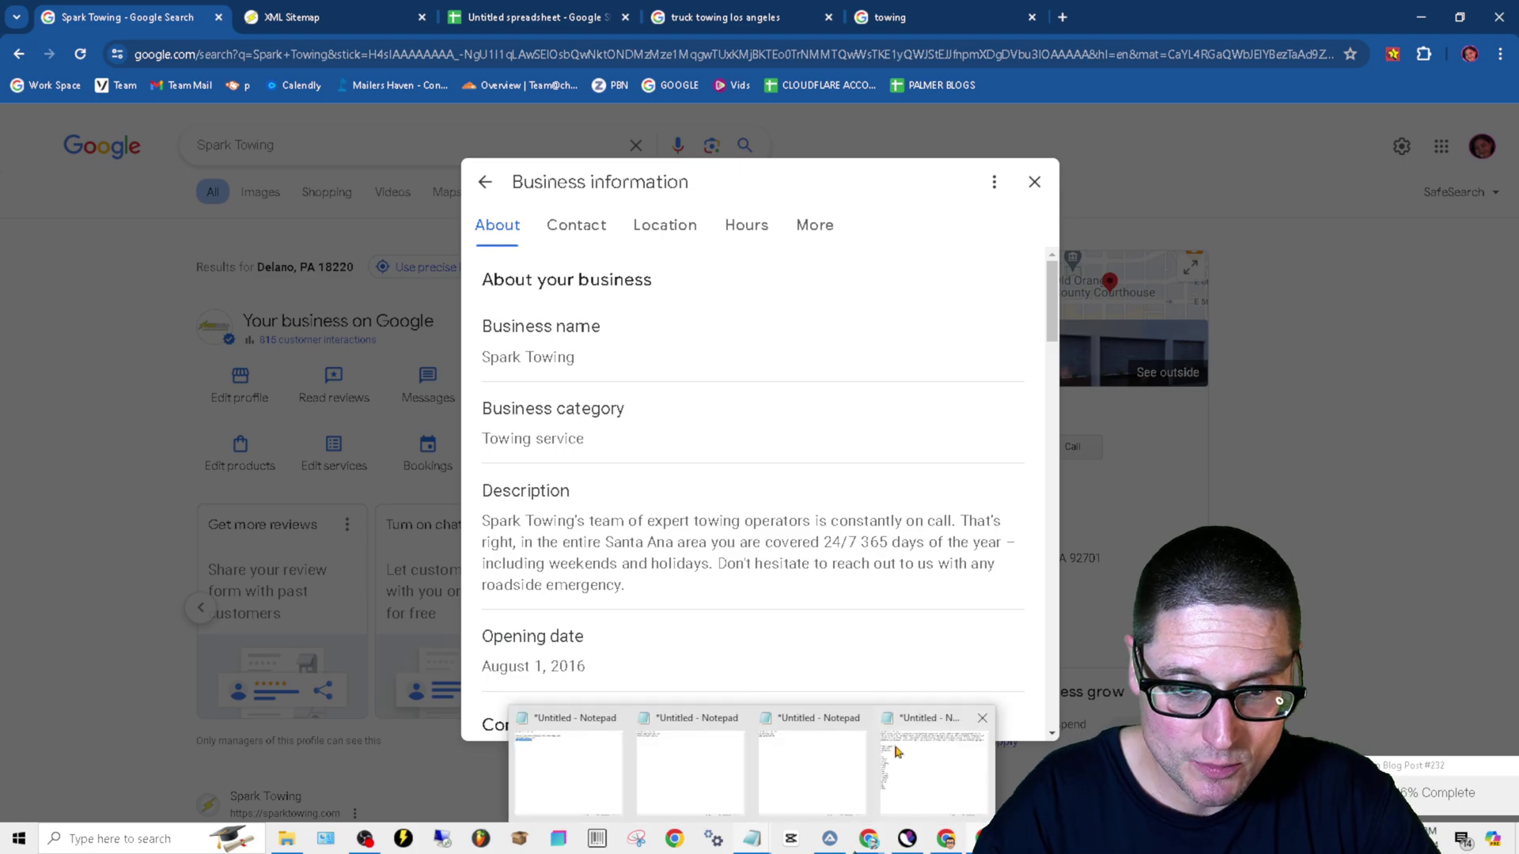
click(934, 722)
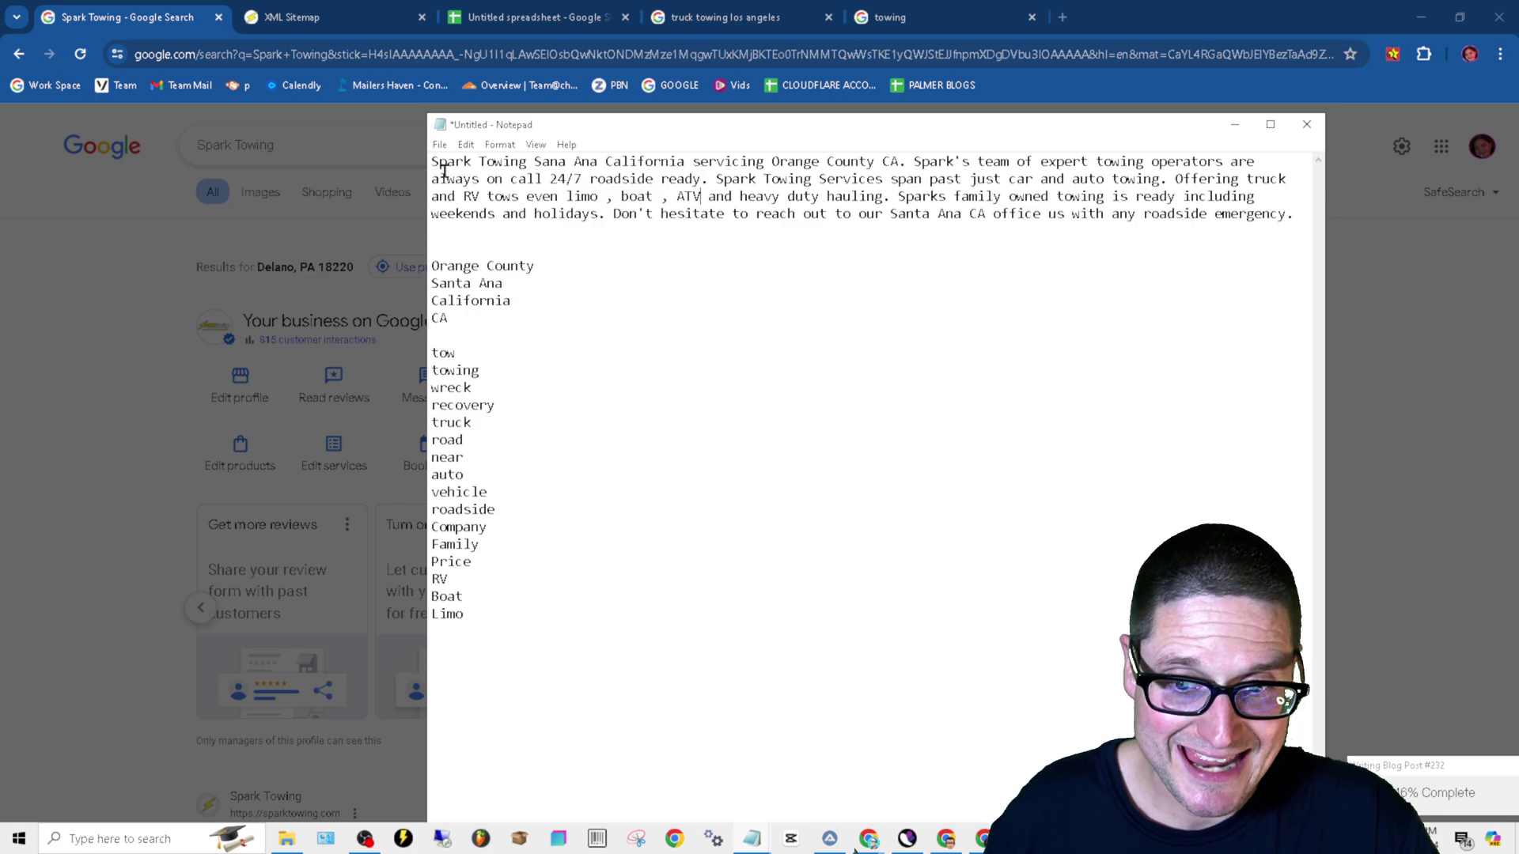
drag(907, 161, 431, 162)
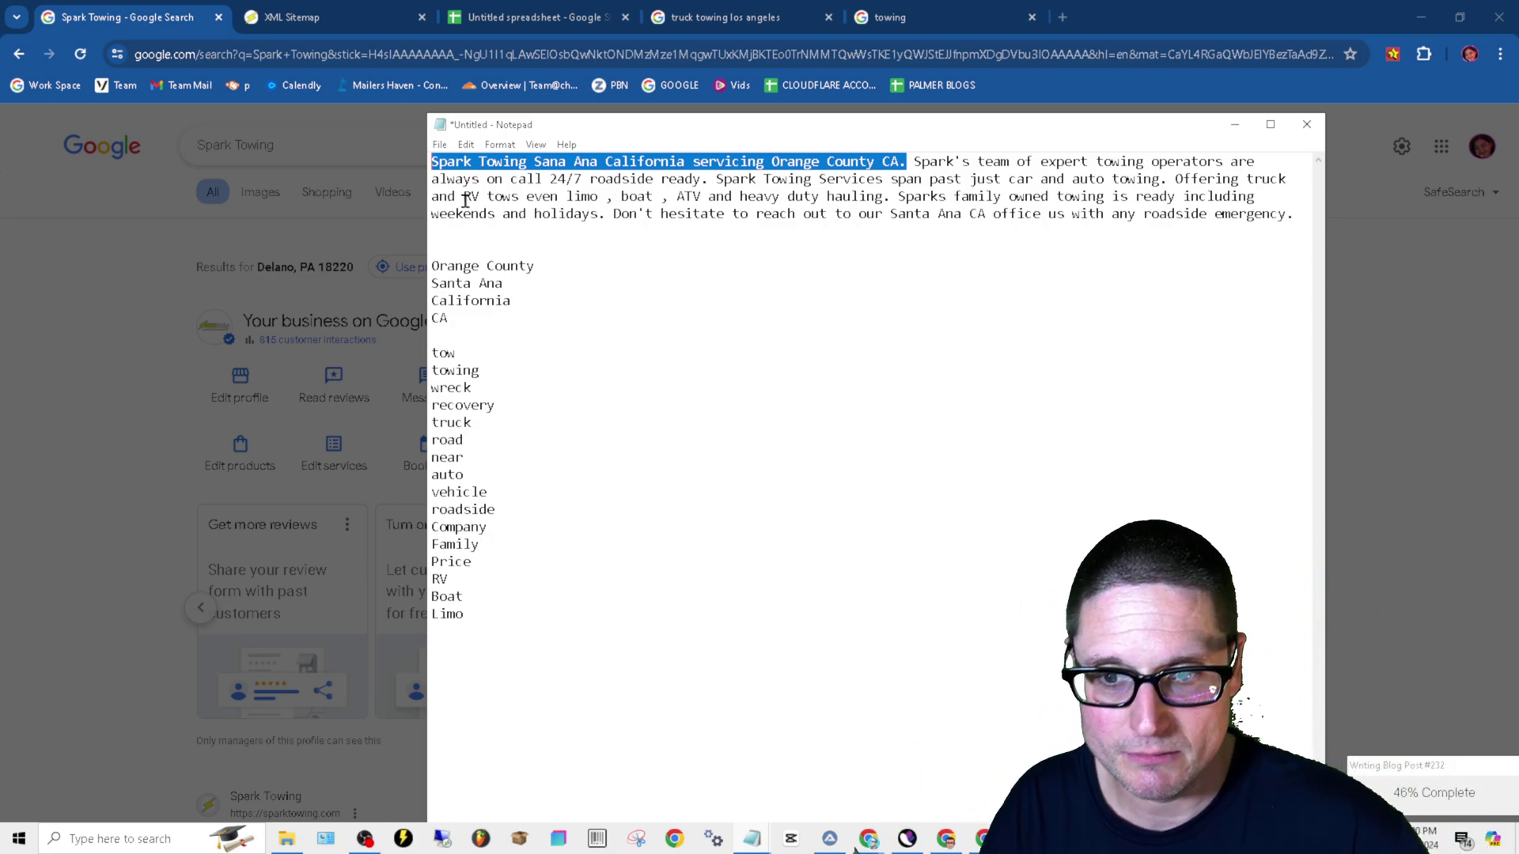
click(534, 163)
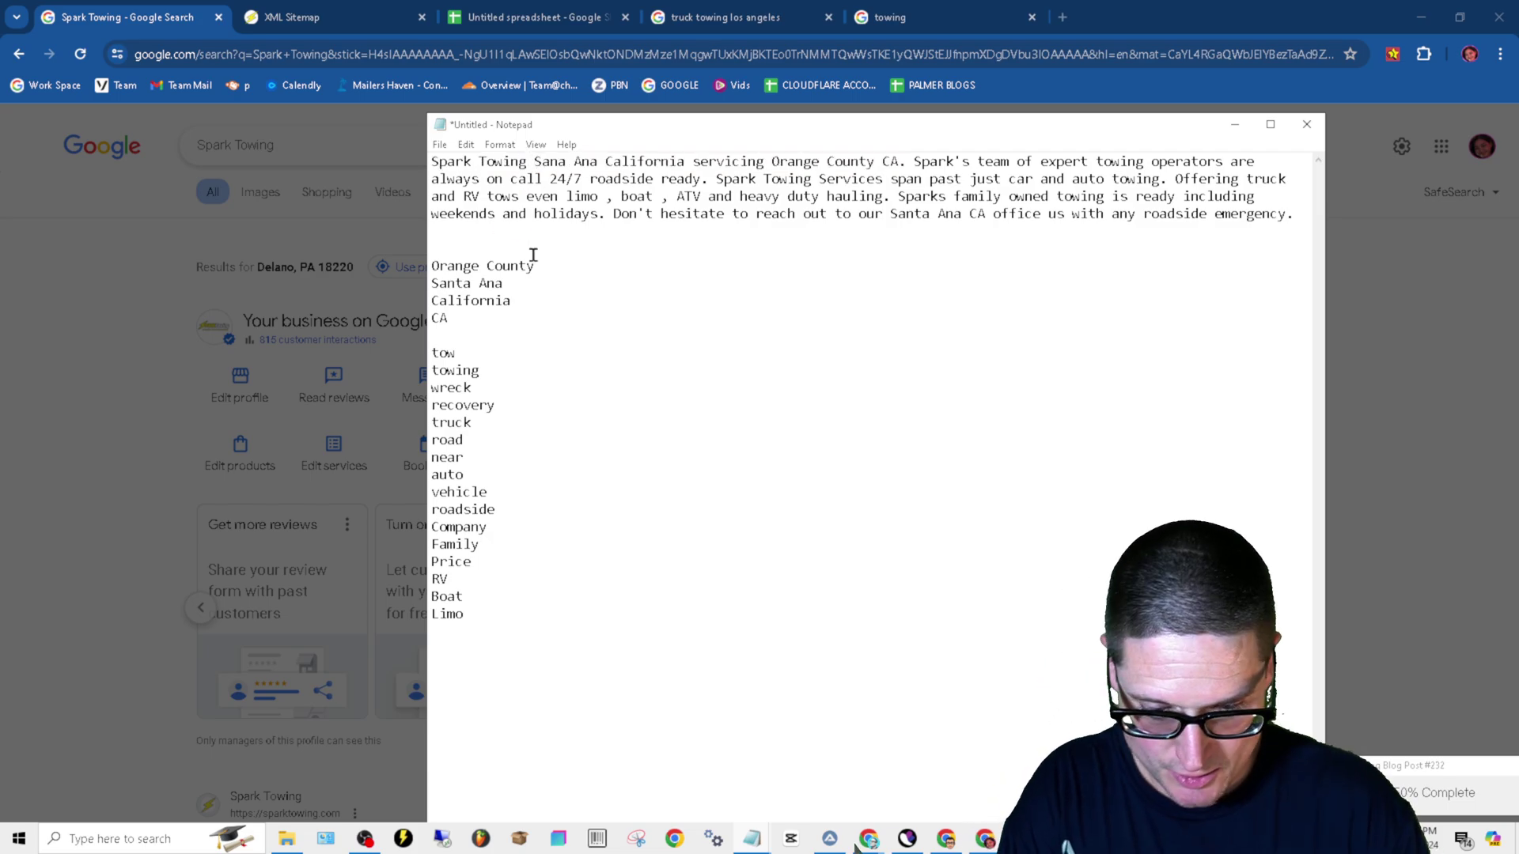
text(Services)
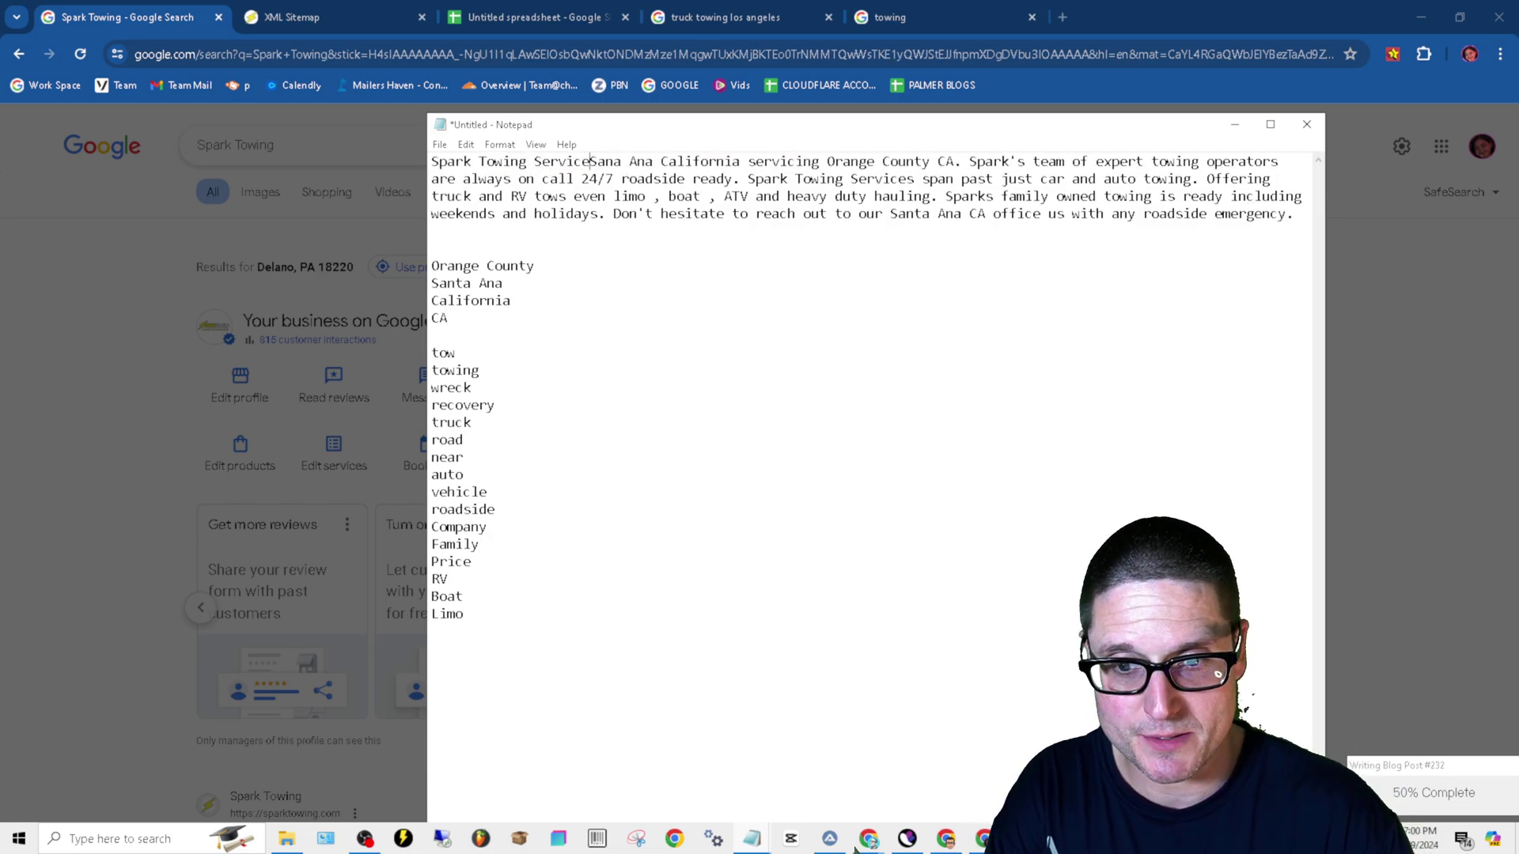
text( i)
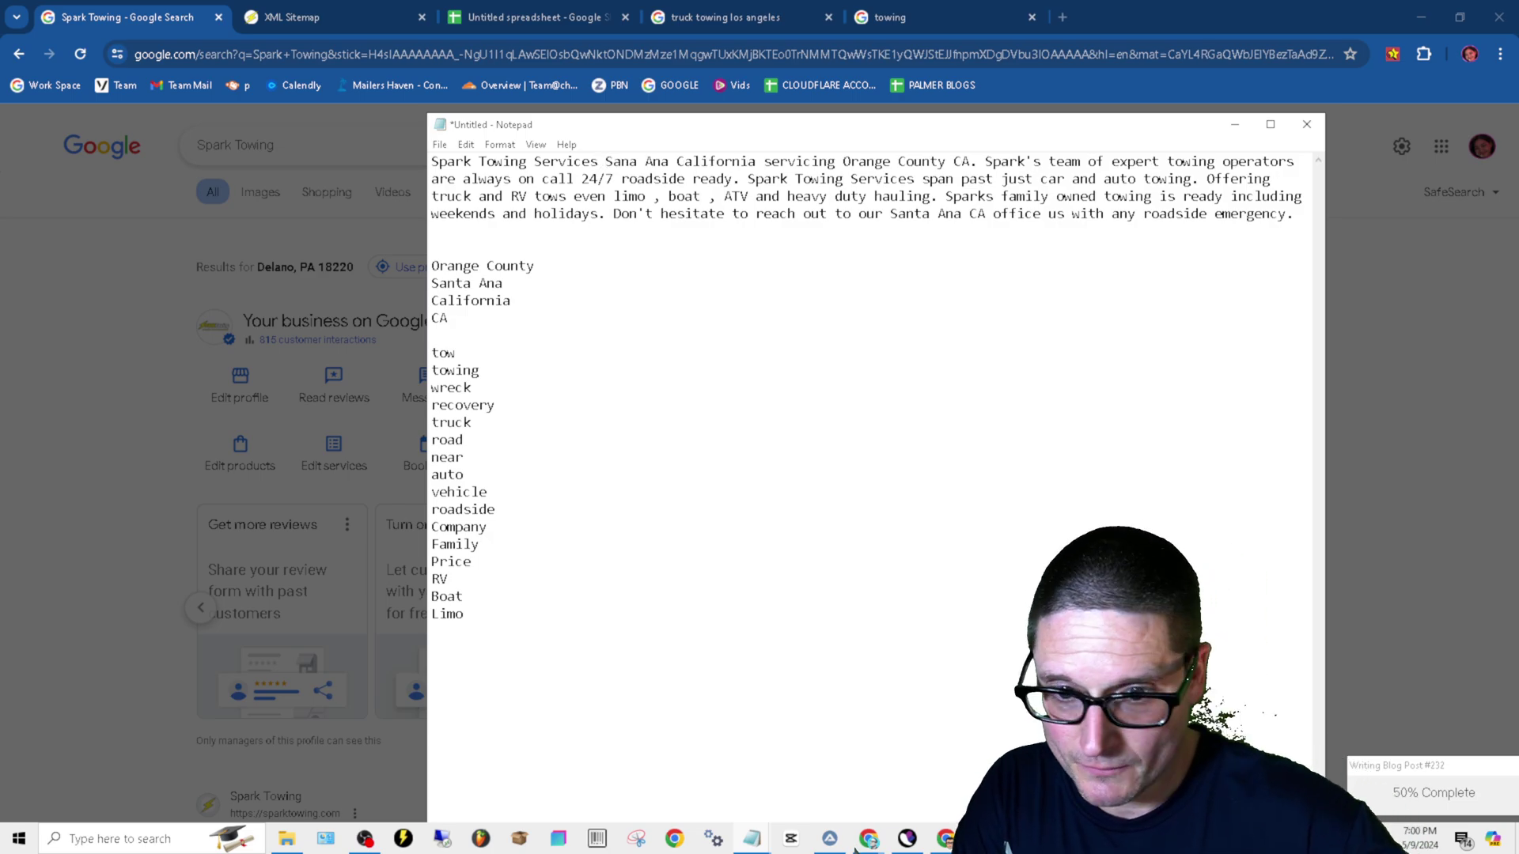
text( in)
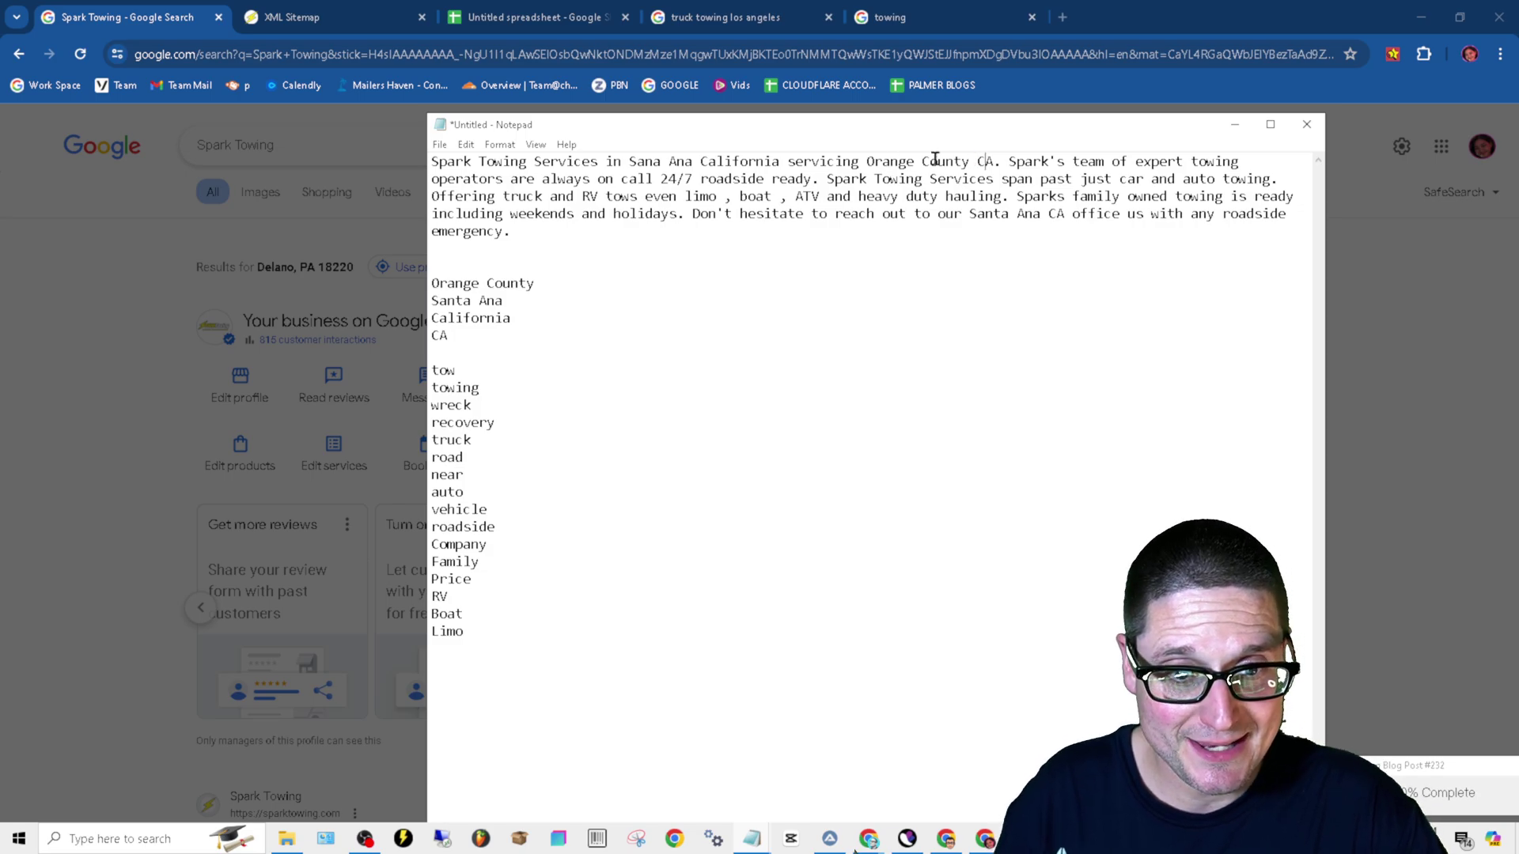
Review the opening sentence's wording: Orange County, California and Services.
drag(969, 162, 882, 159)
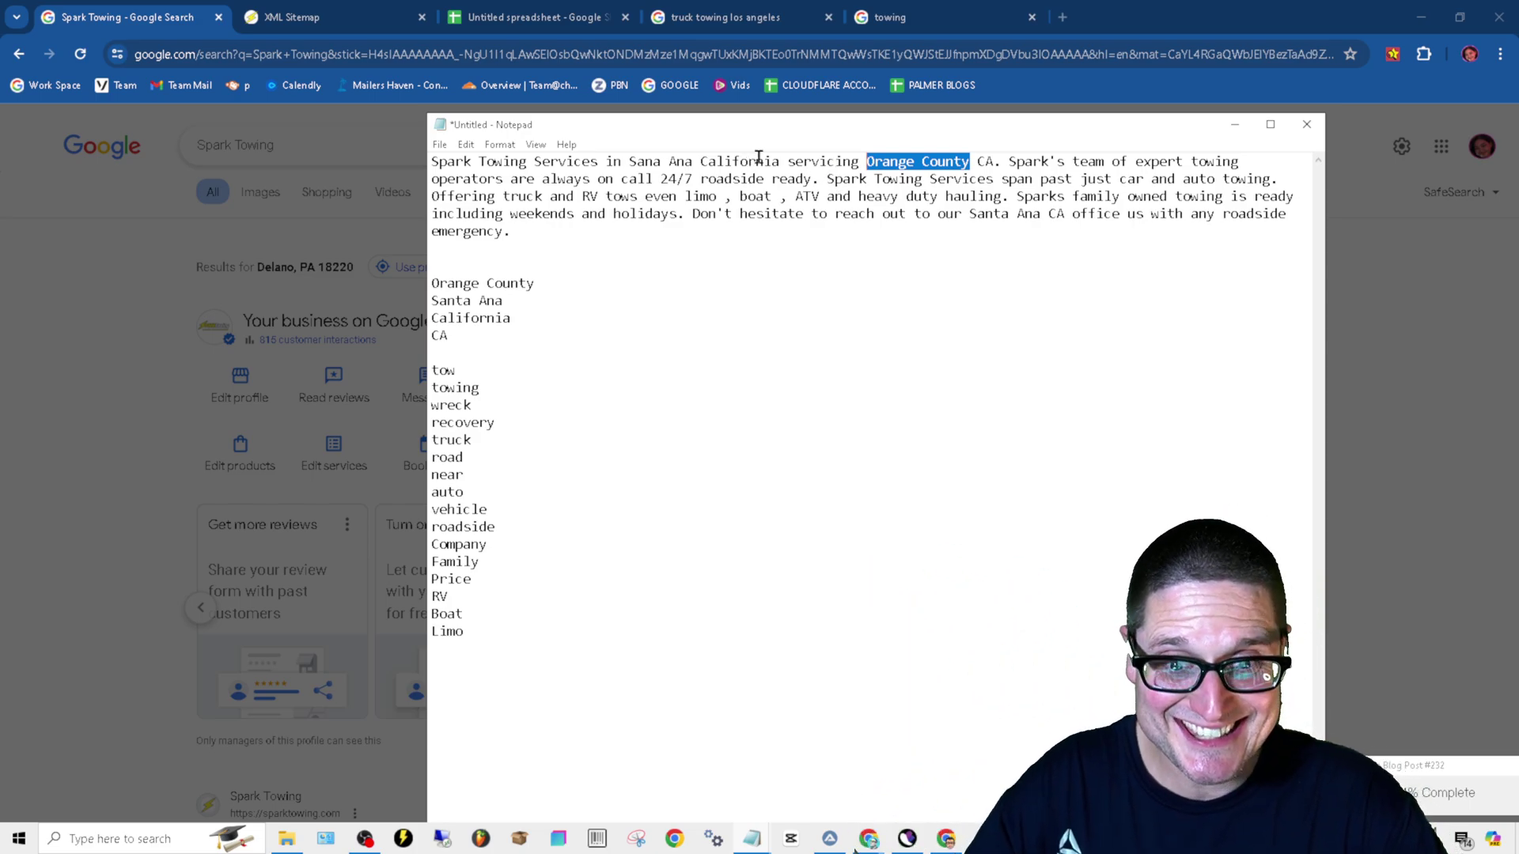
drag(788, 161, 687, 162)
click(688, 161)
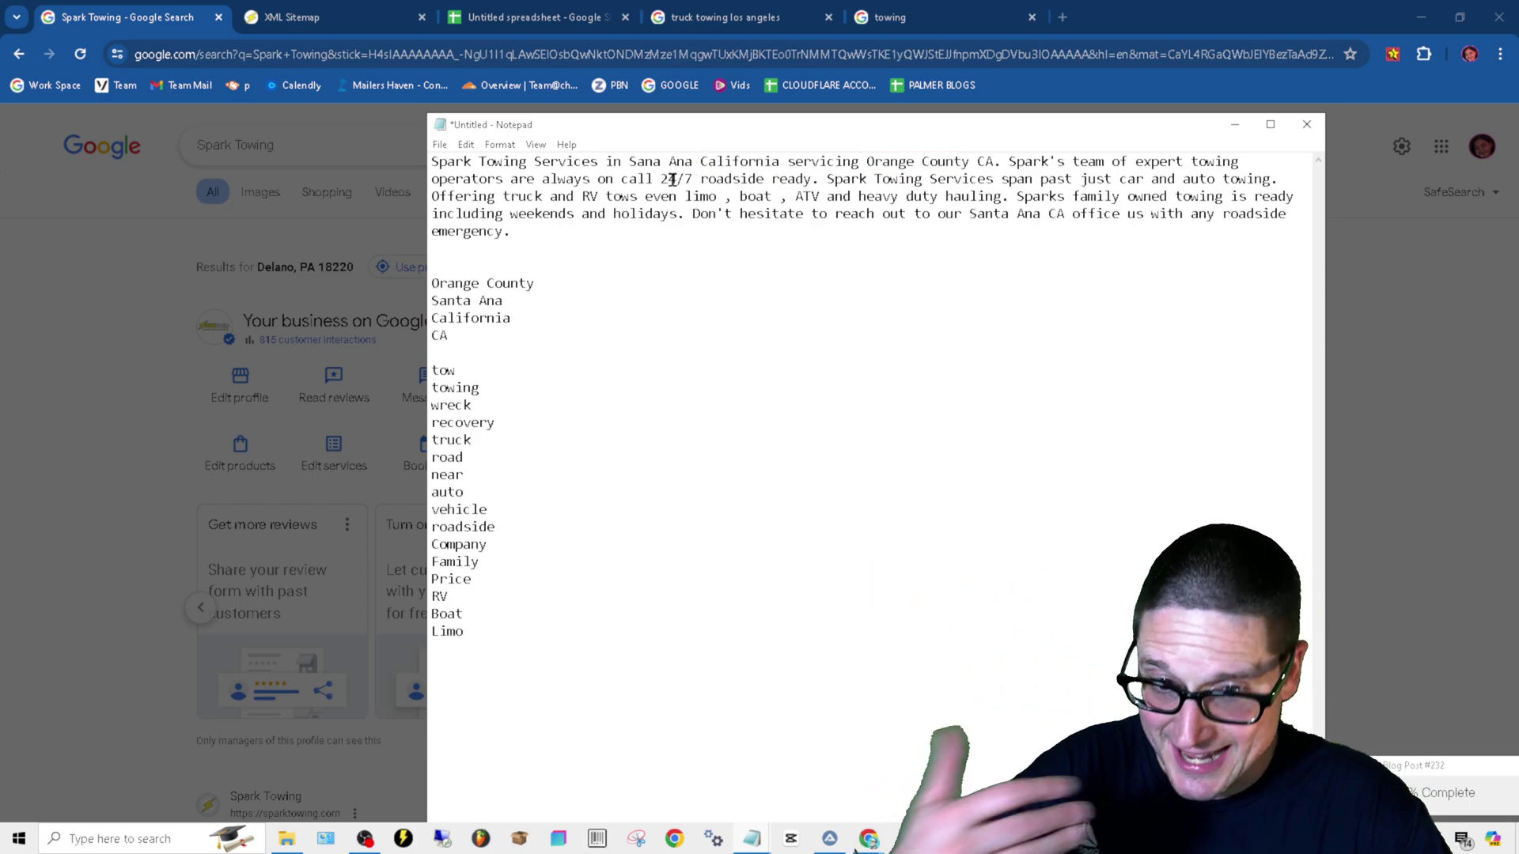
double_click(585, 161)
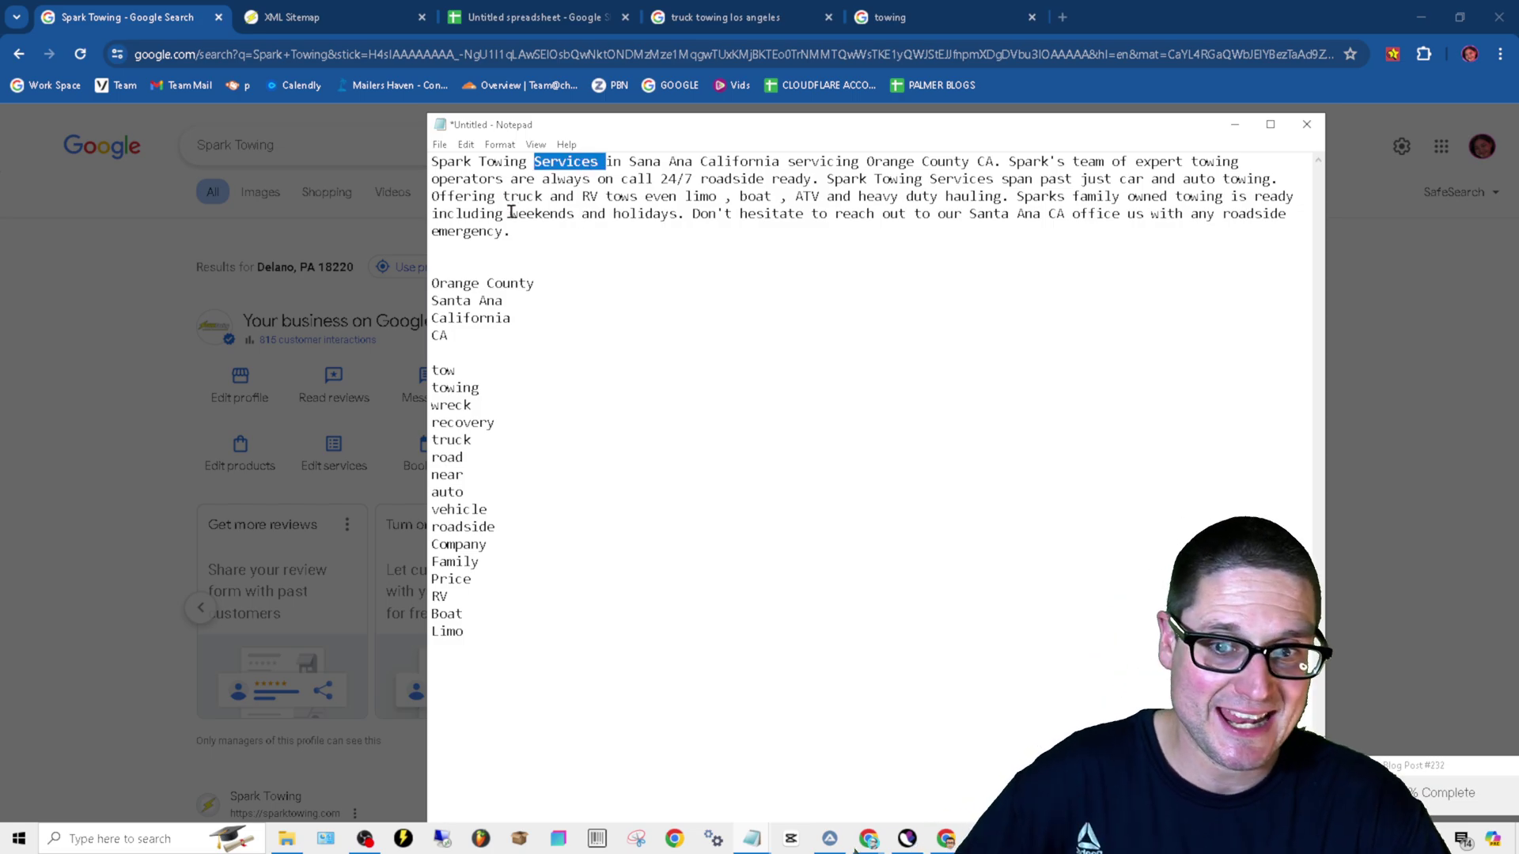
click(512, 167)
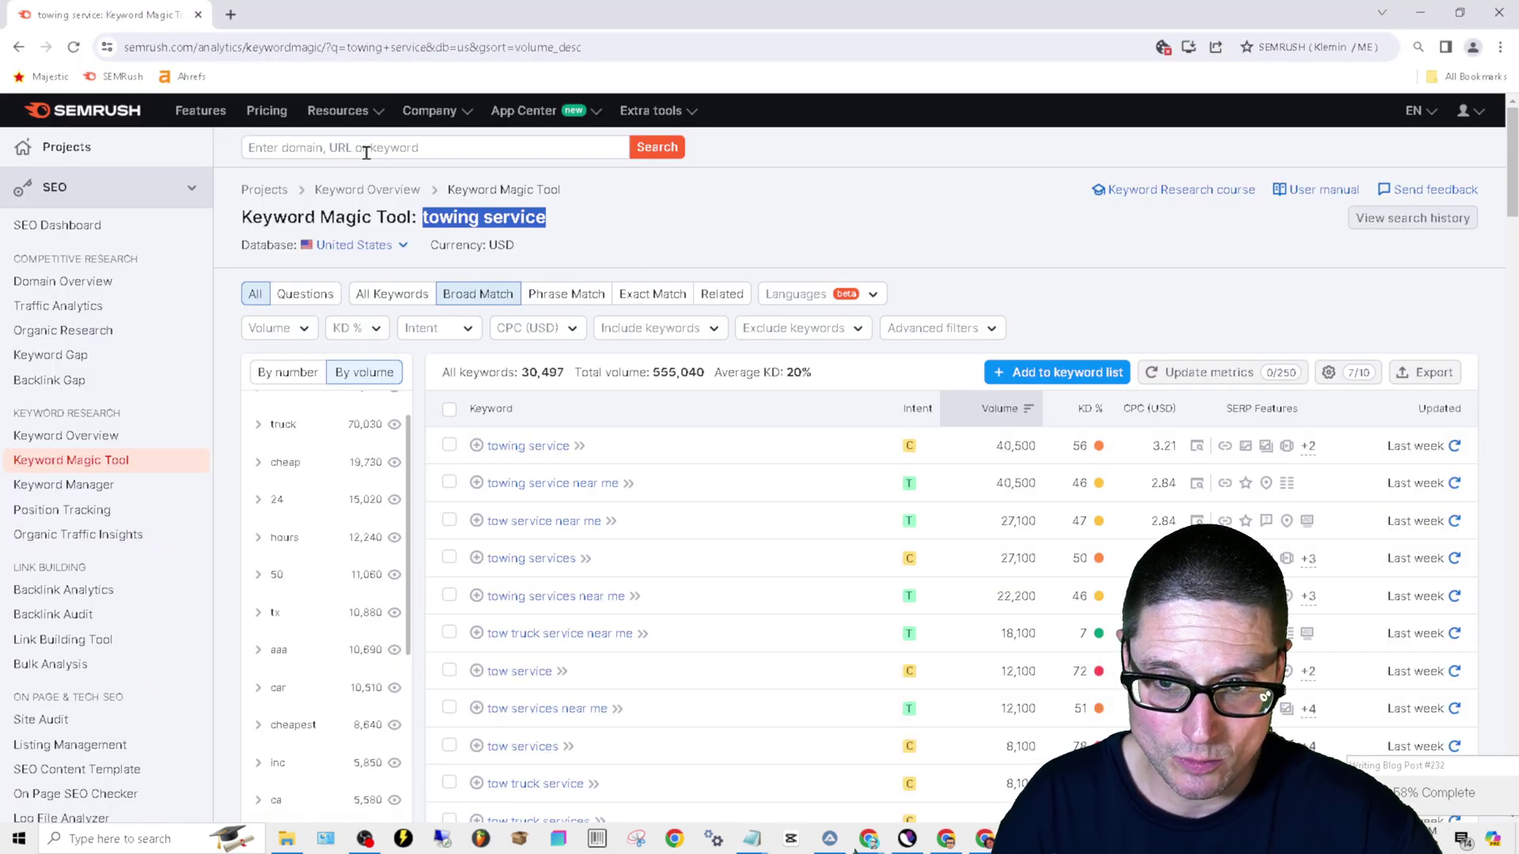
Run a Keyword Magic search for 'towing service' and sort the keyword groups By number.
click(366, 148)
text(towing)
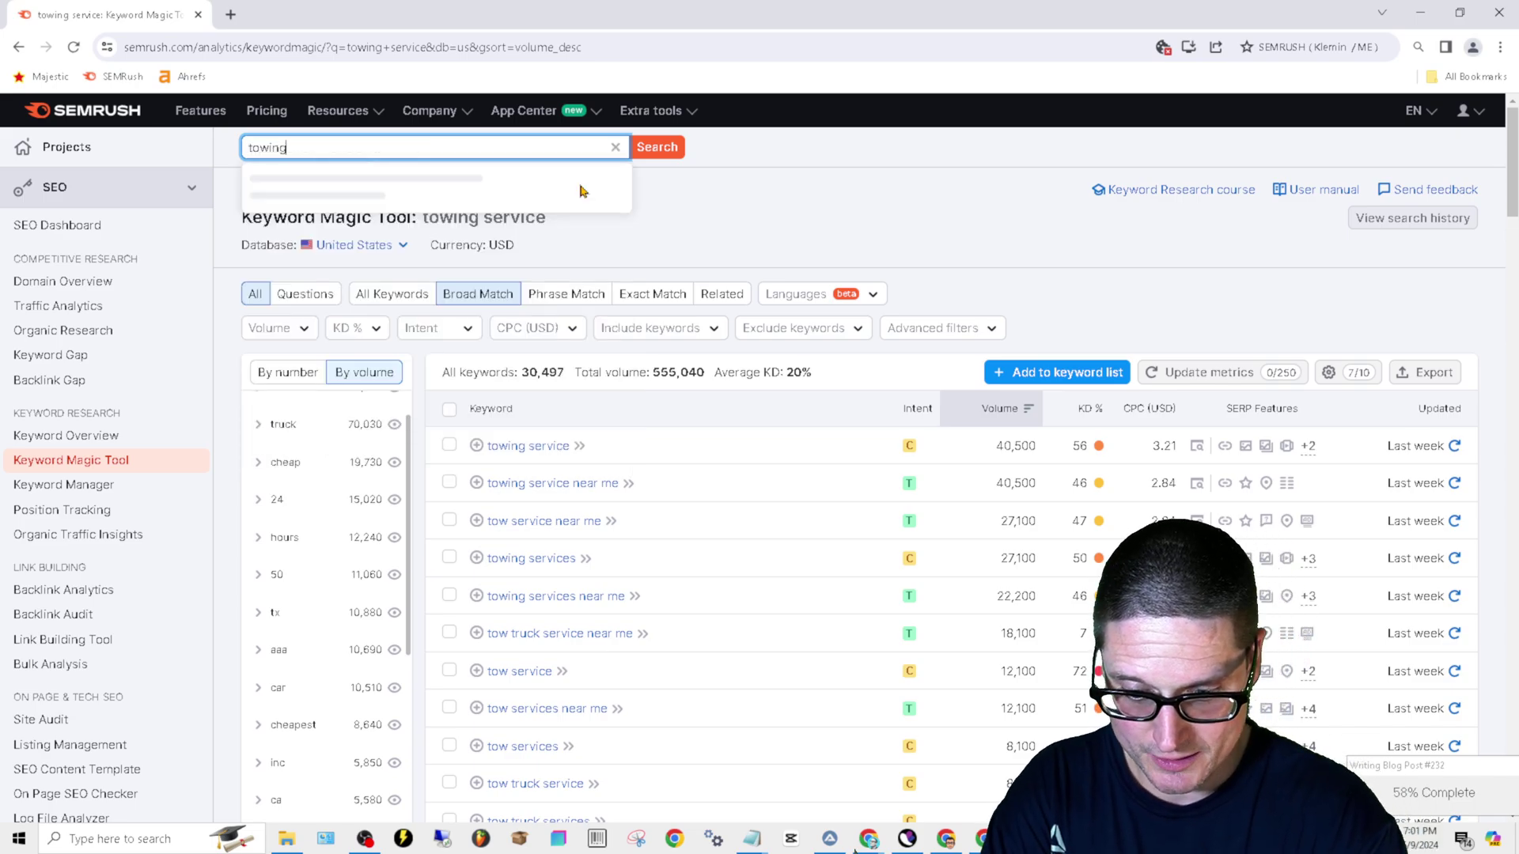
text( service)
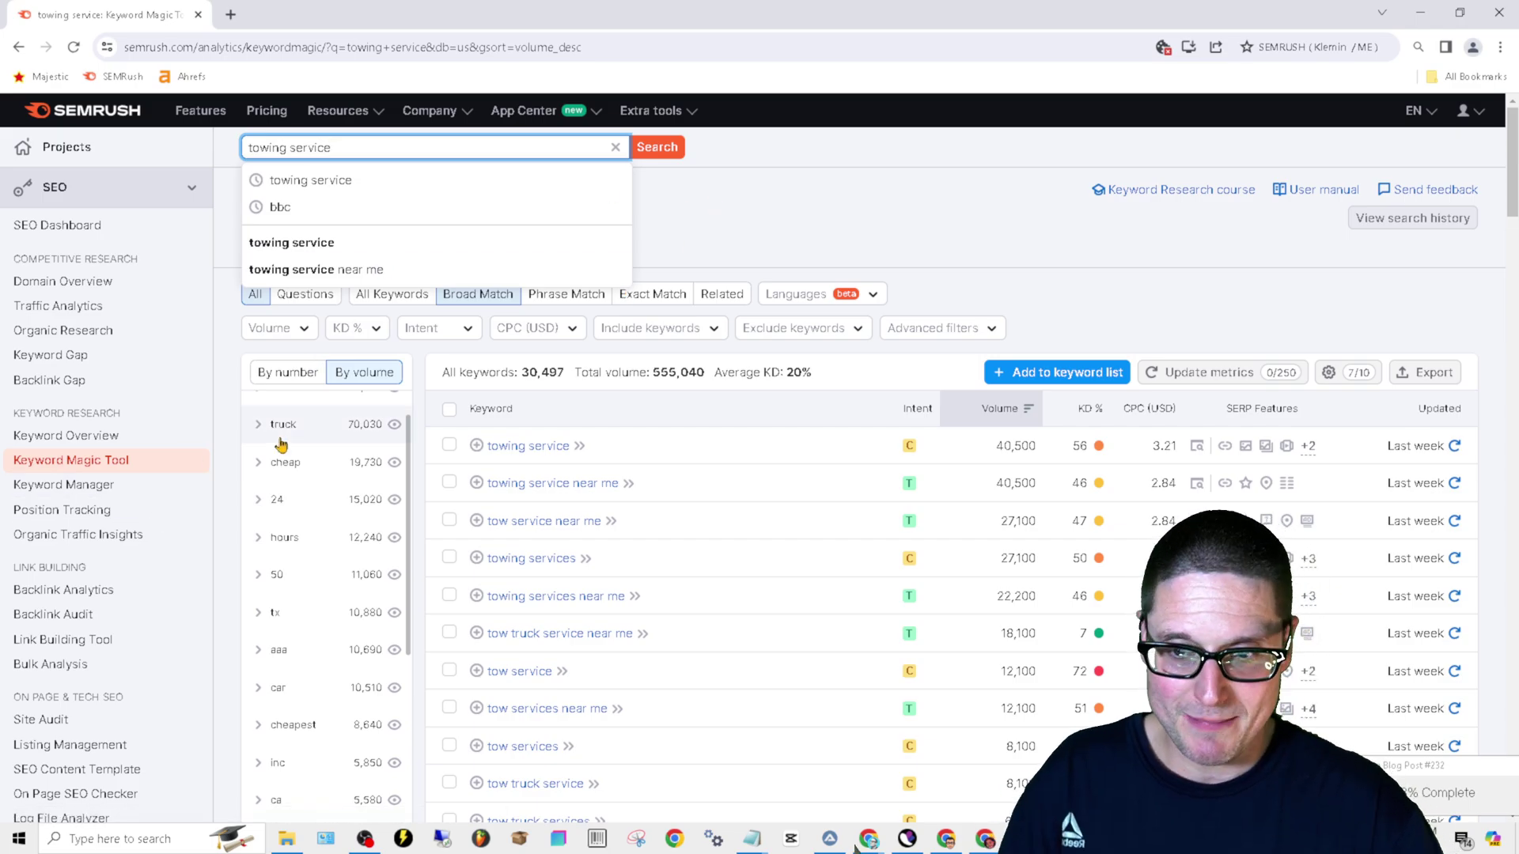
click(680, 155)
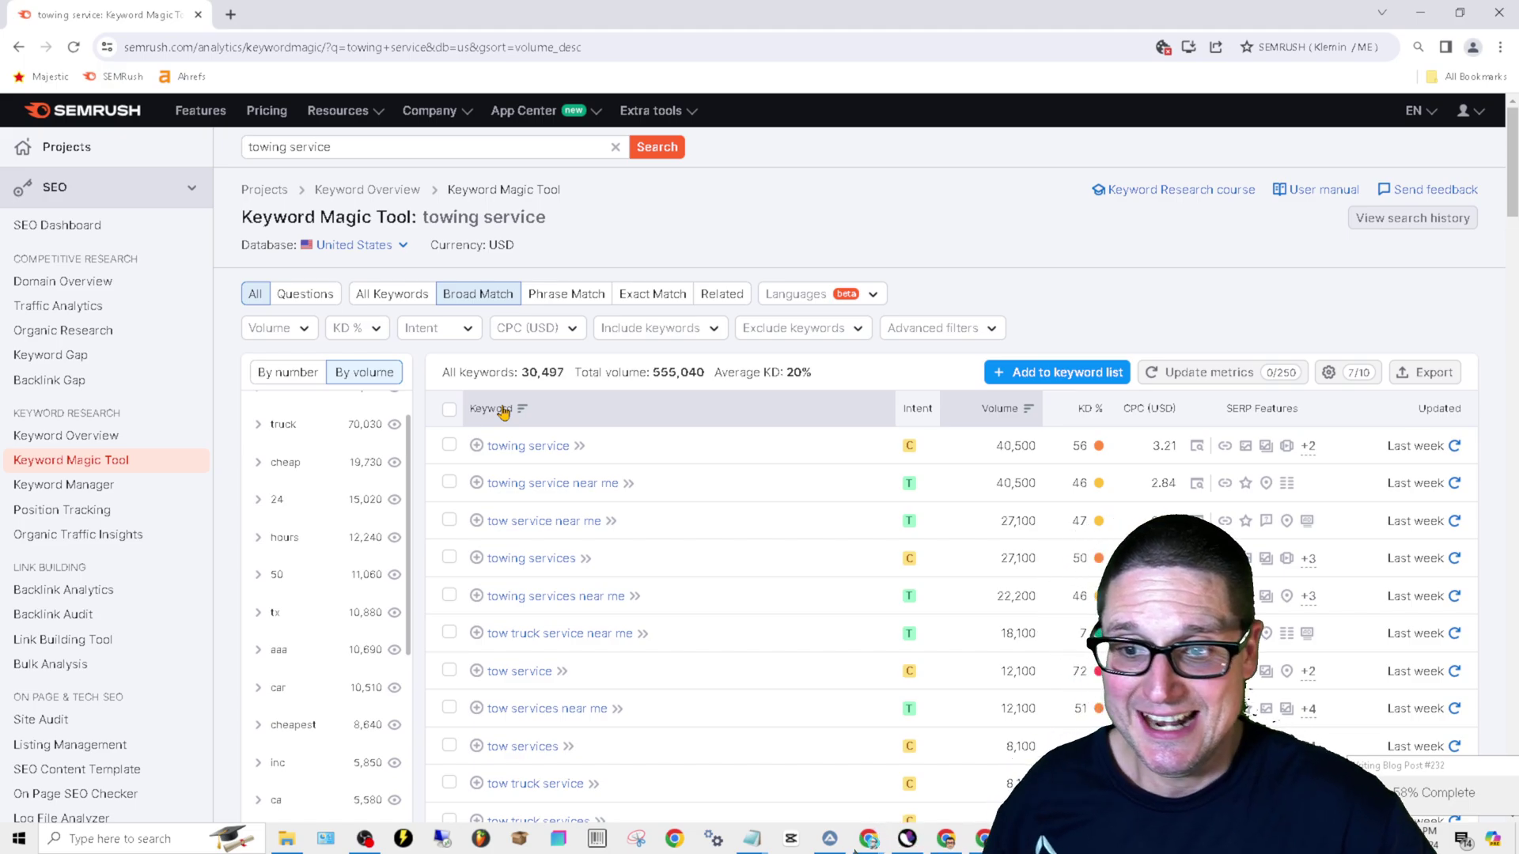
scroll(358, 631, up, 1)
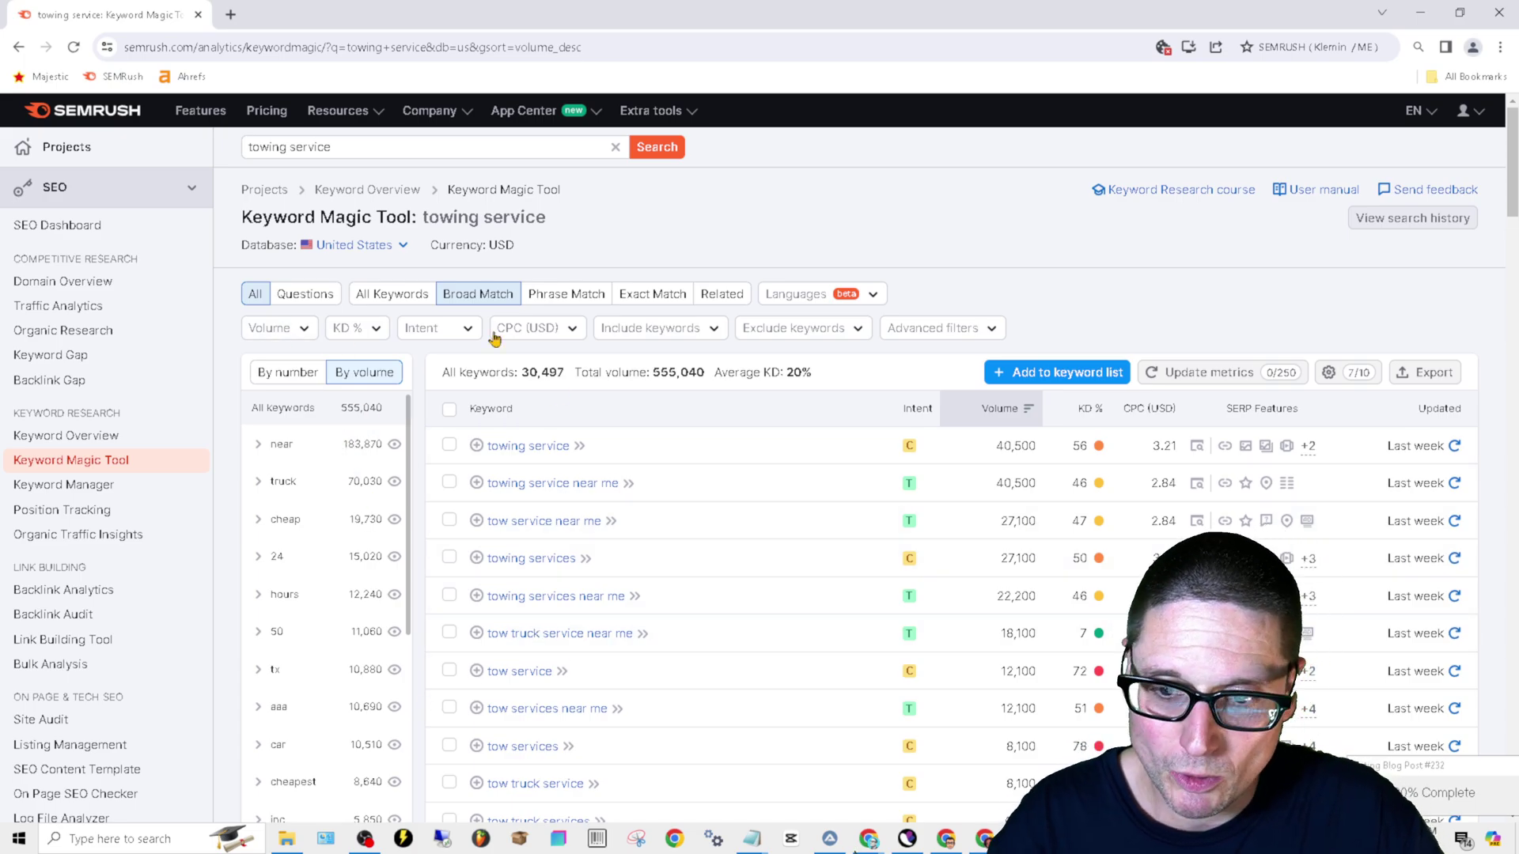
click(291, 374)
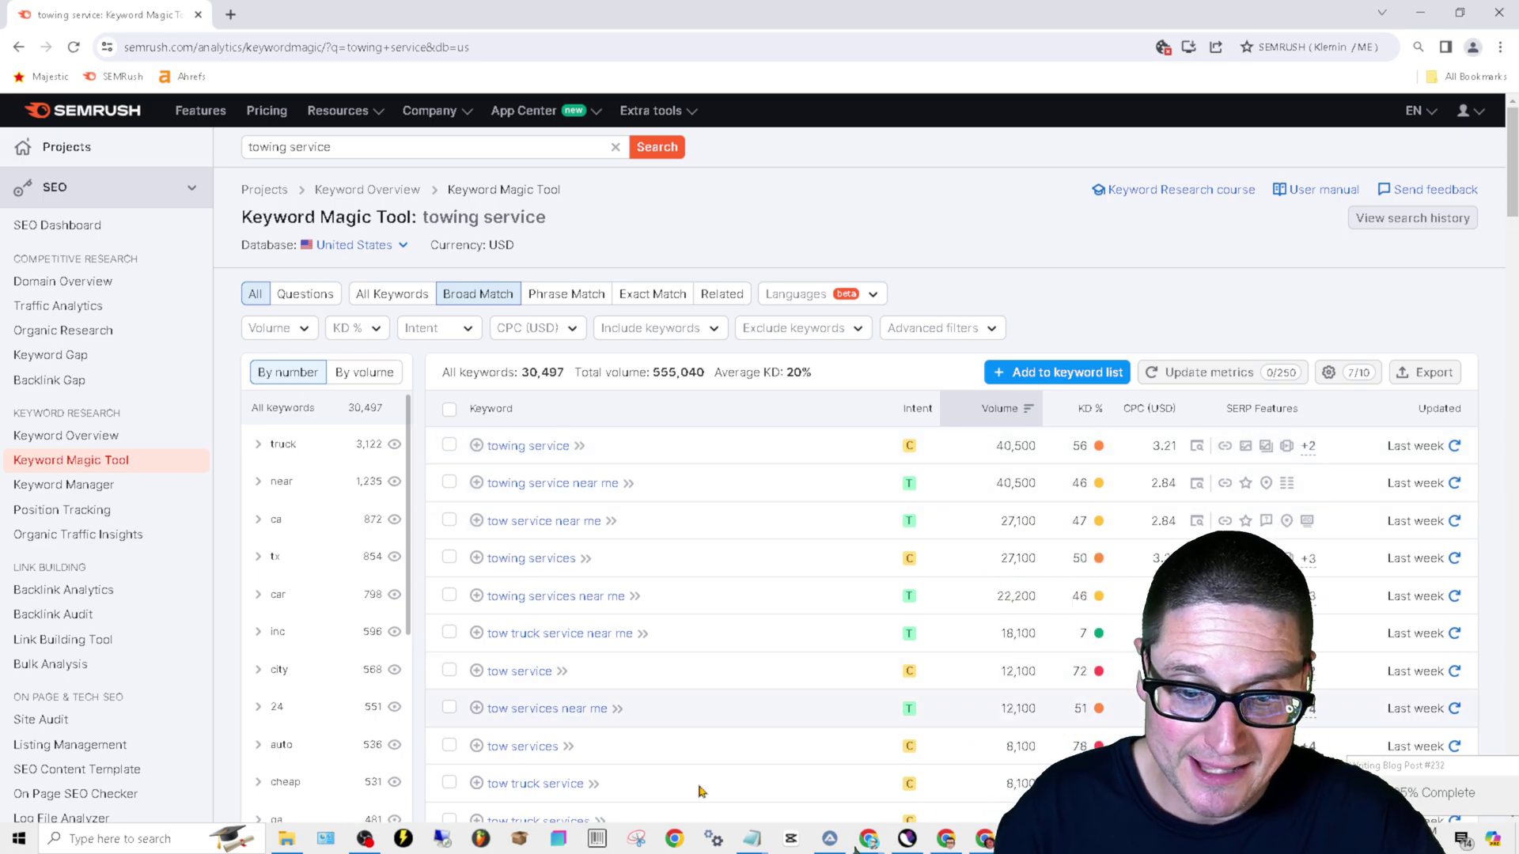
Bring up the Notepad draft and step through the tow, auto, roadside and Company keyword lines.
mouse_move(769, 842)
click(941, 728)
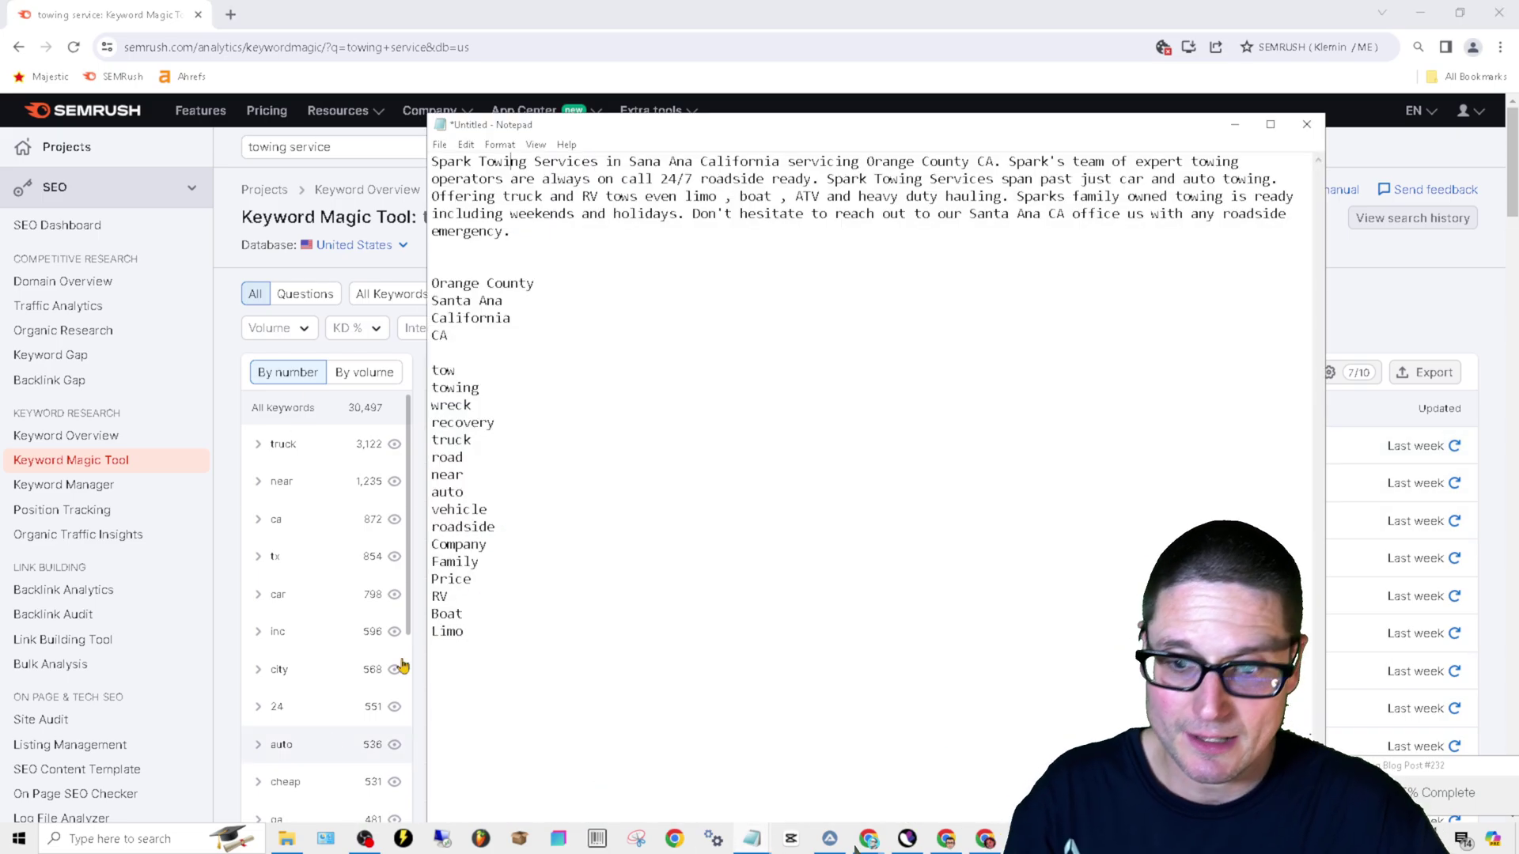
click(520, 372)
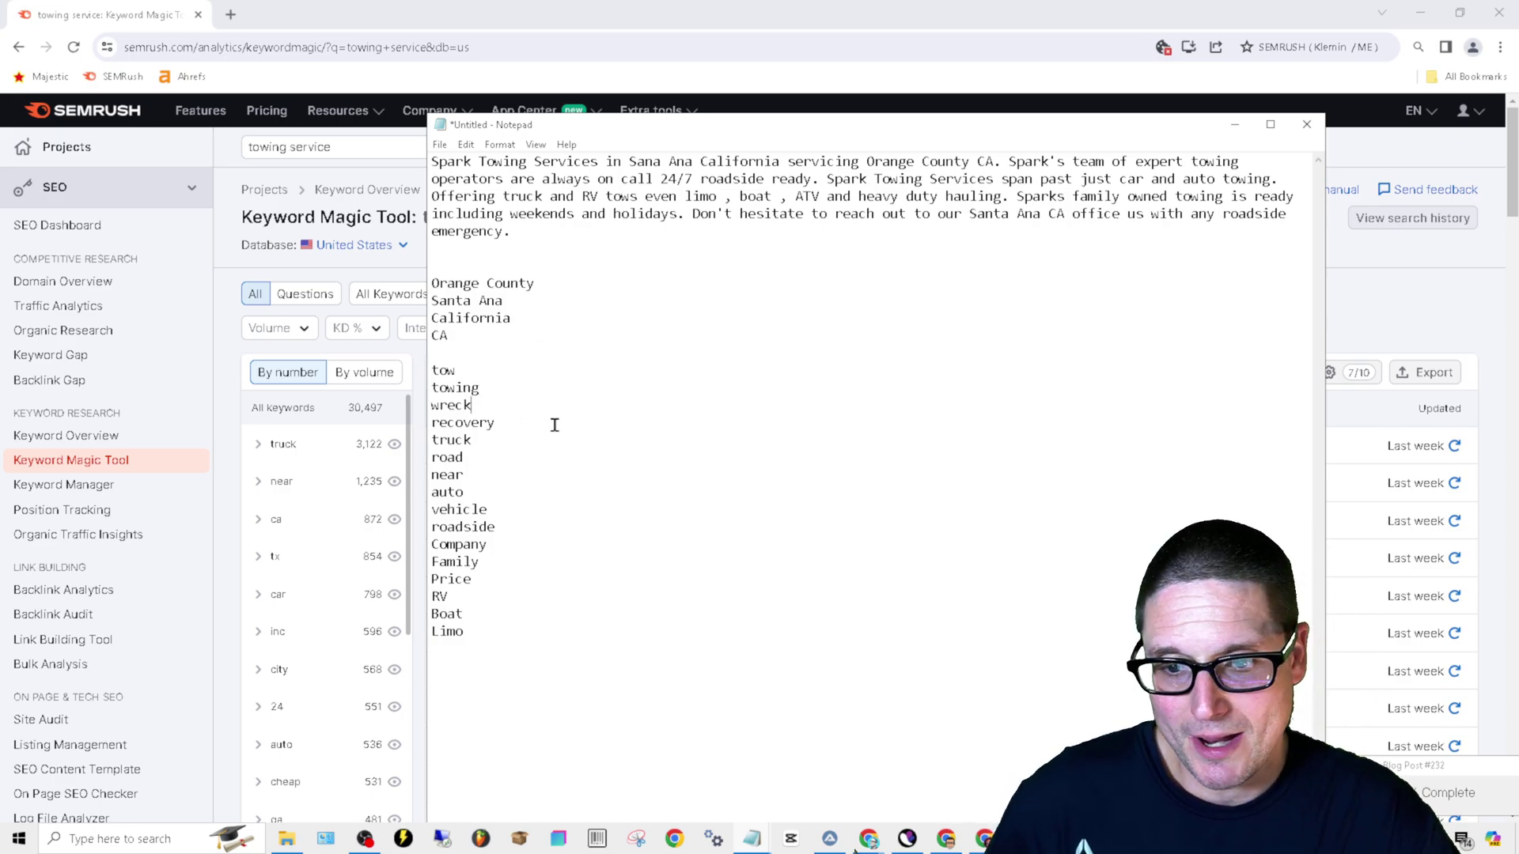
click(486, 494)
click(520, 527)
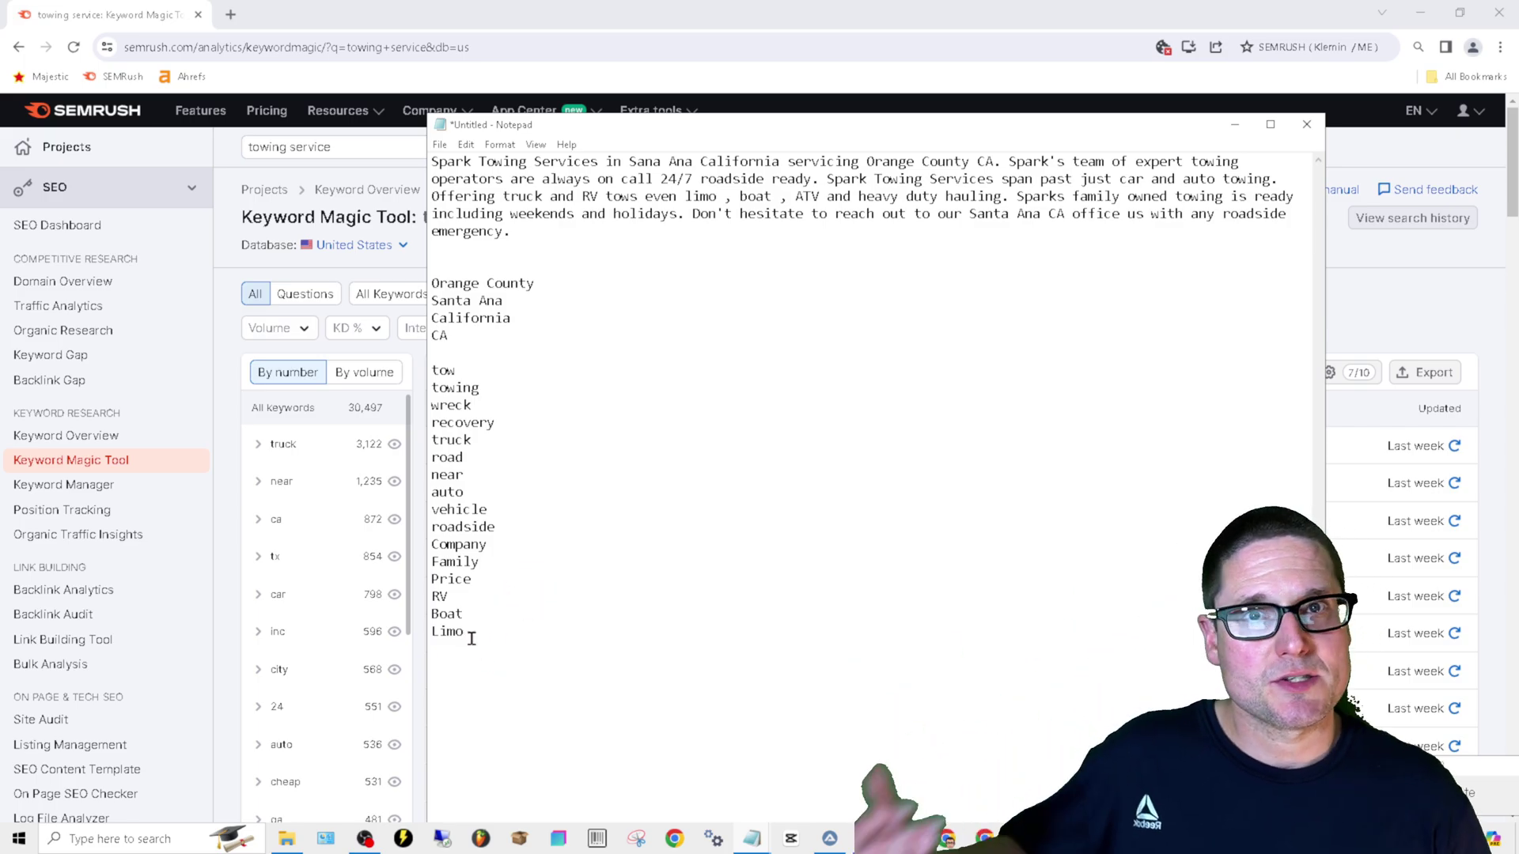
key(Down)
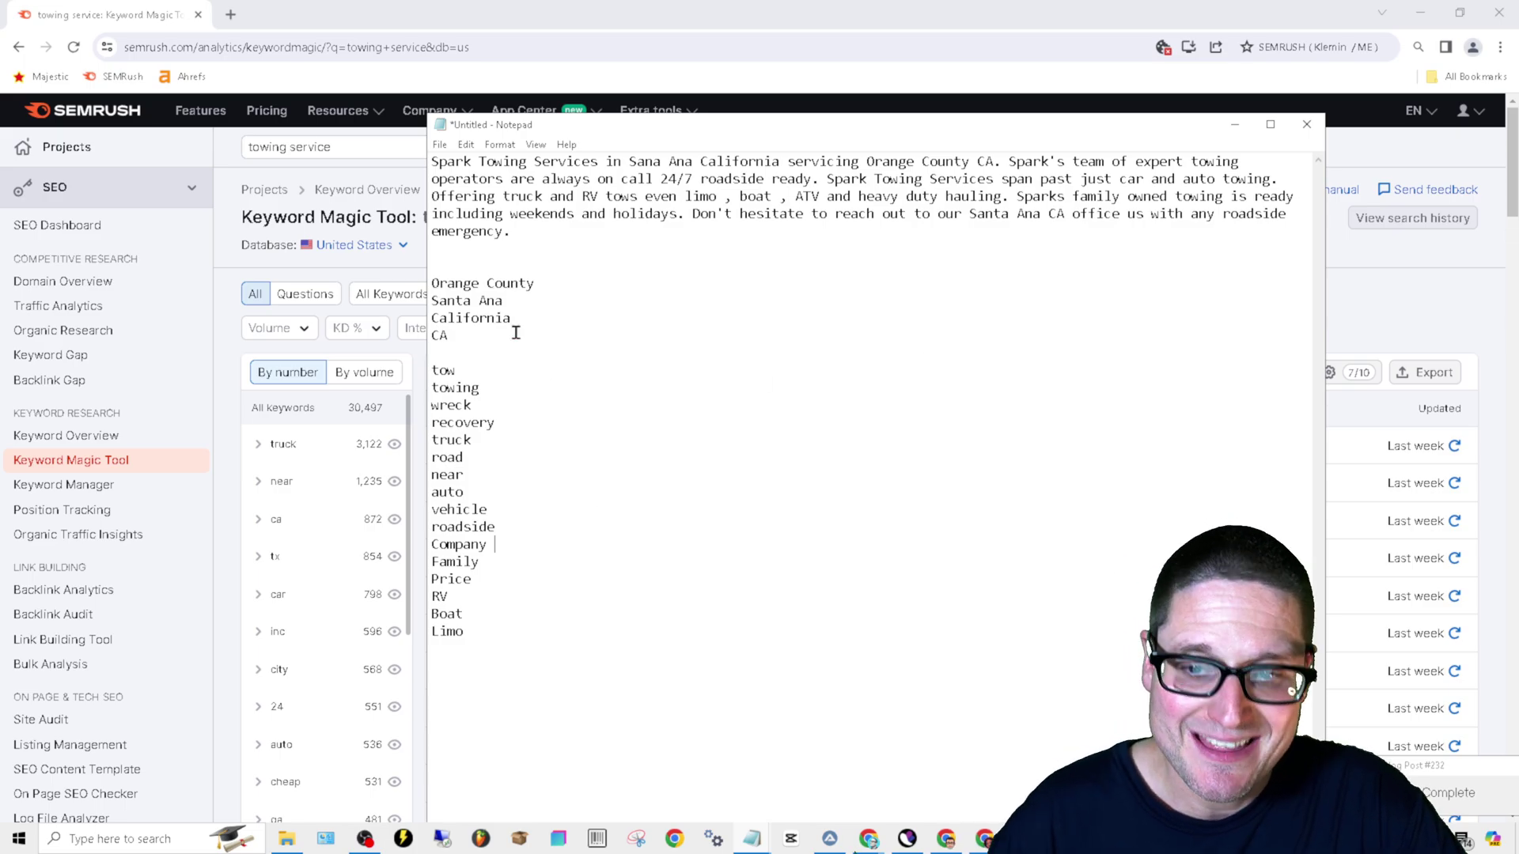
Change 'span' to 'spans', add 'towing' for limo towing, and make 'boat tows'.
drag(435, 282, 516, 660)
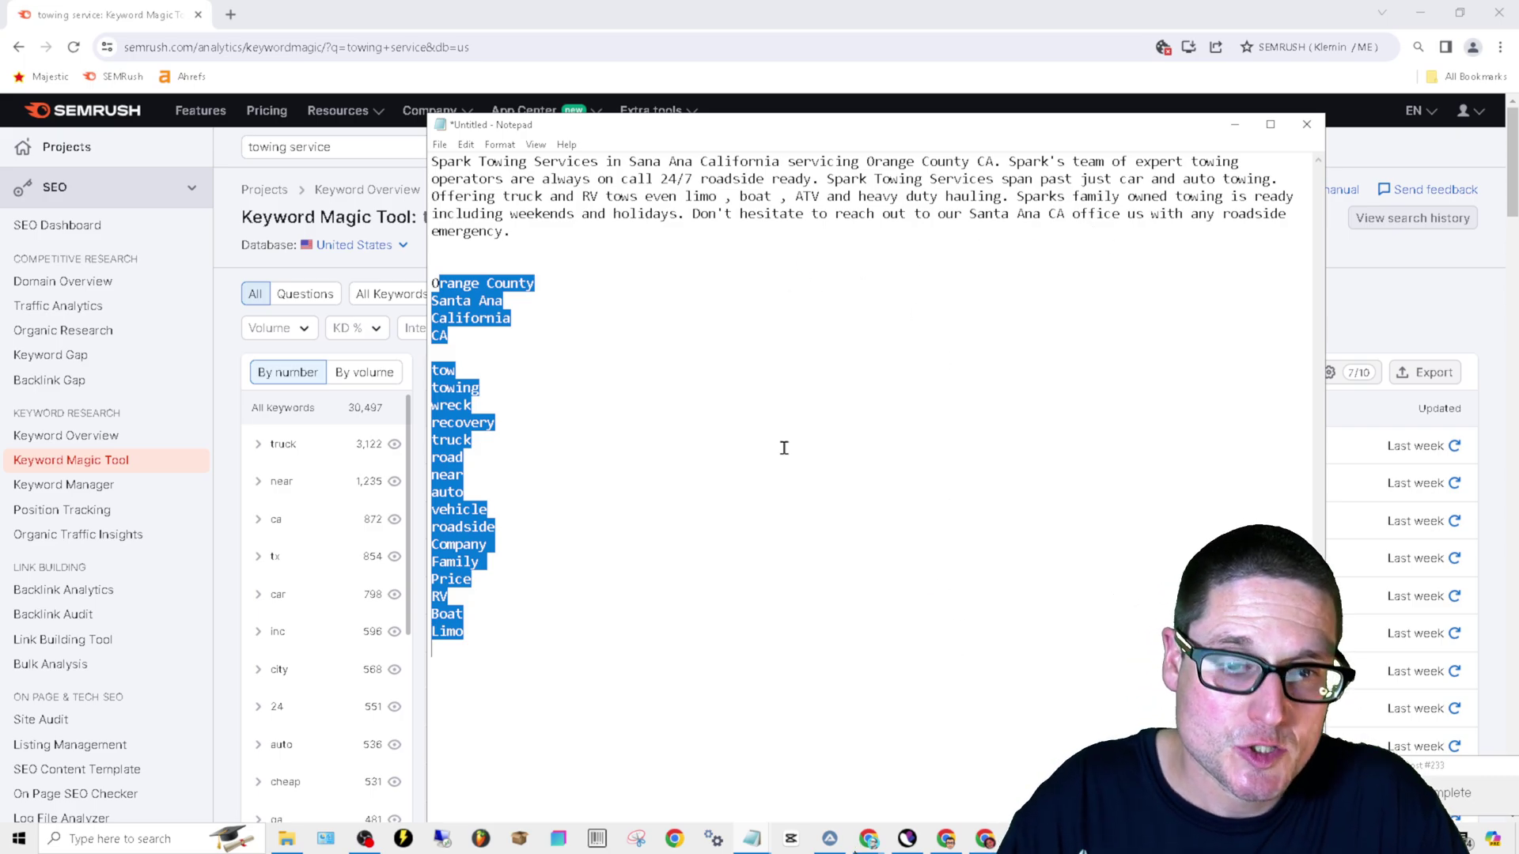
click(1030, 179)
text(s)
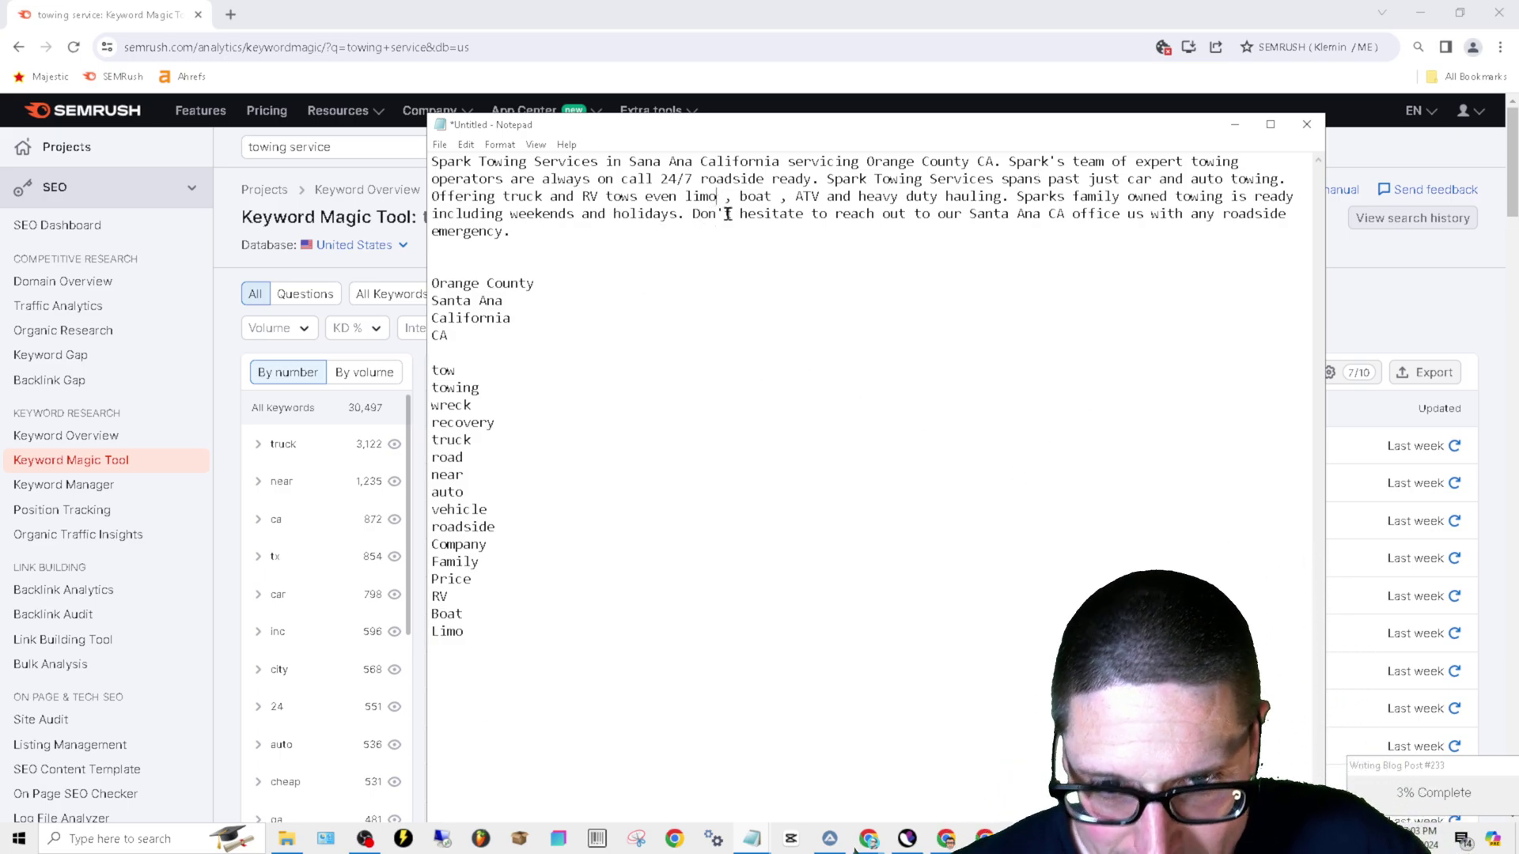
text(to)
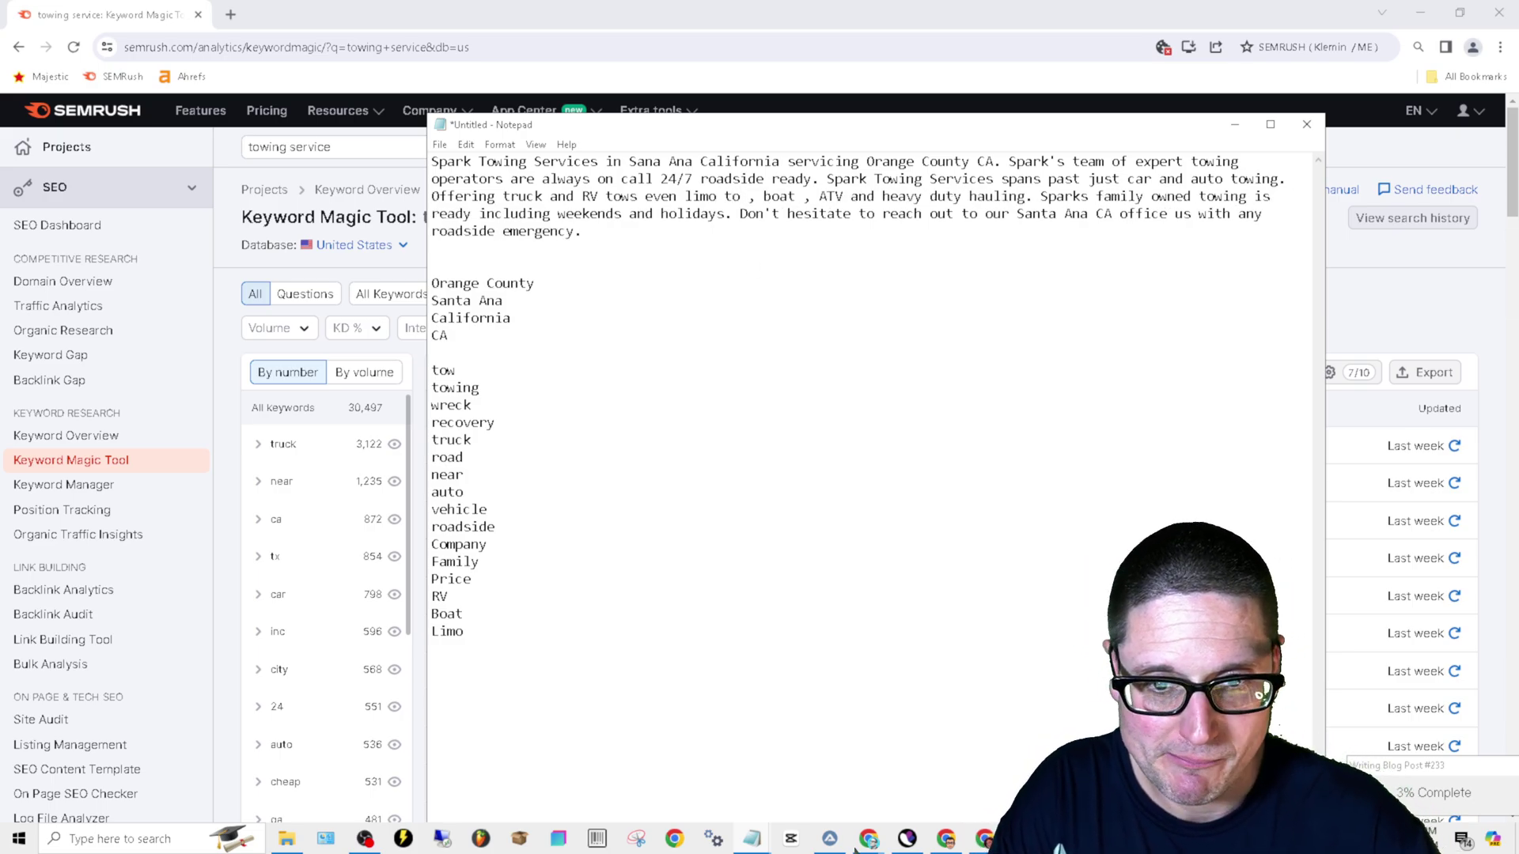
text(w)
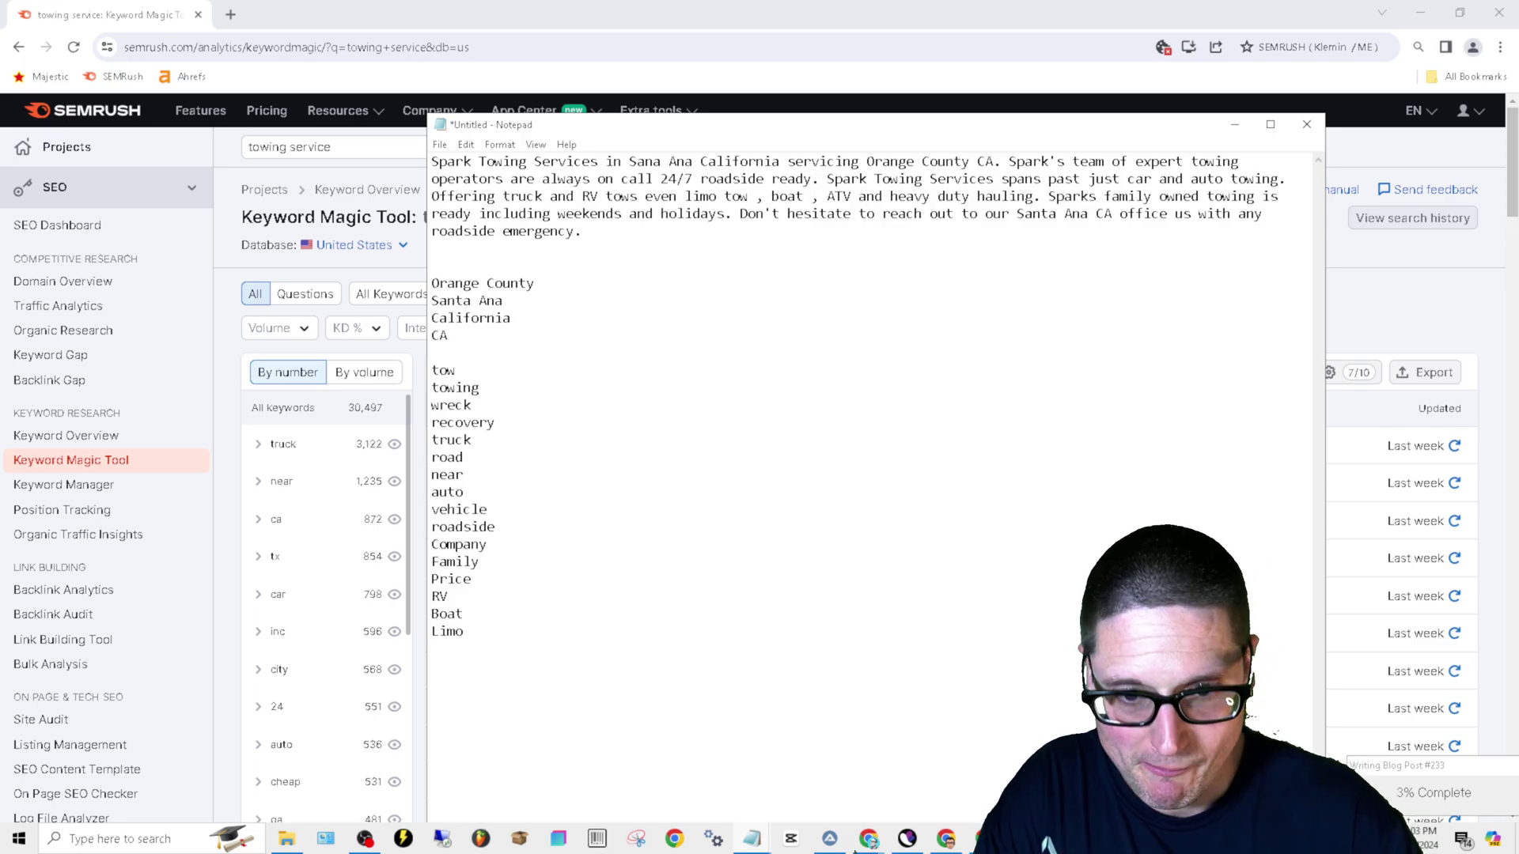
text(ing)
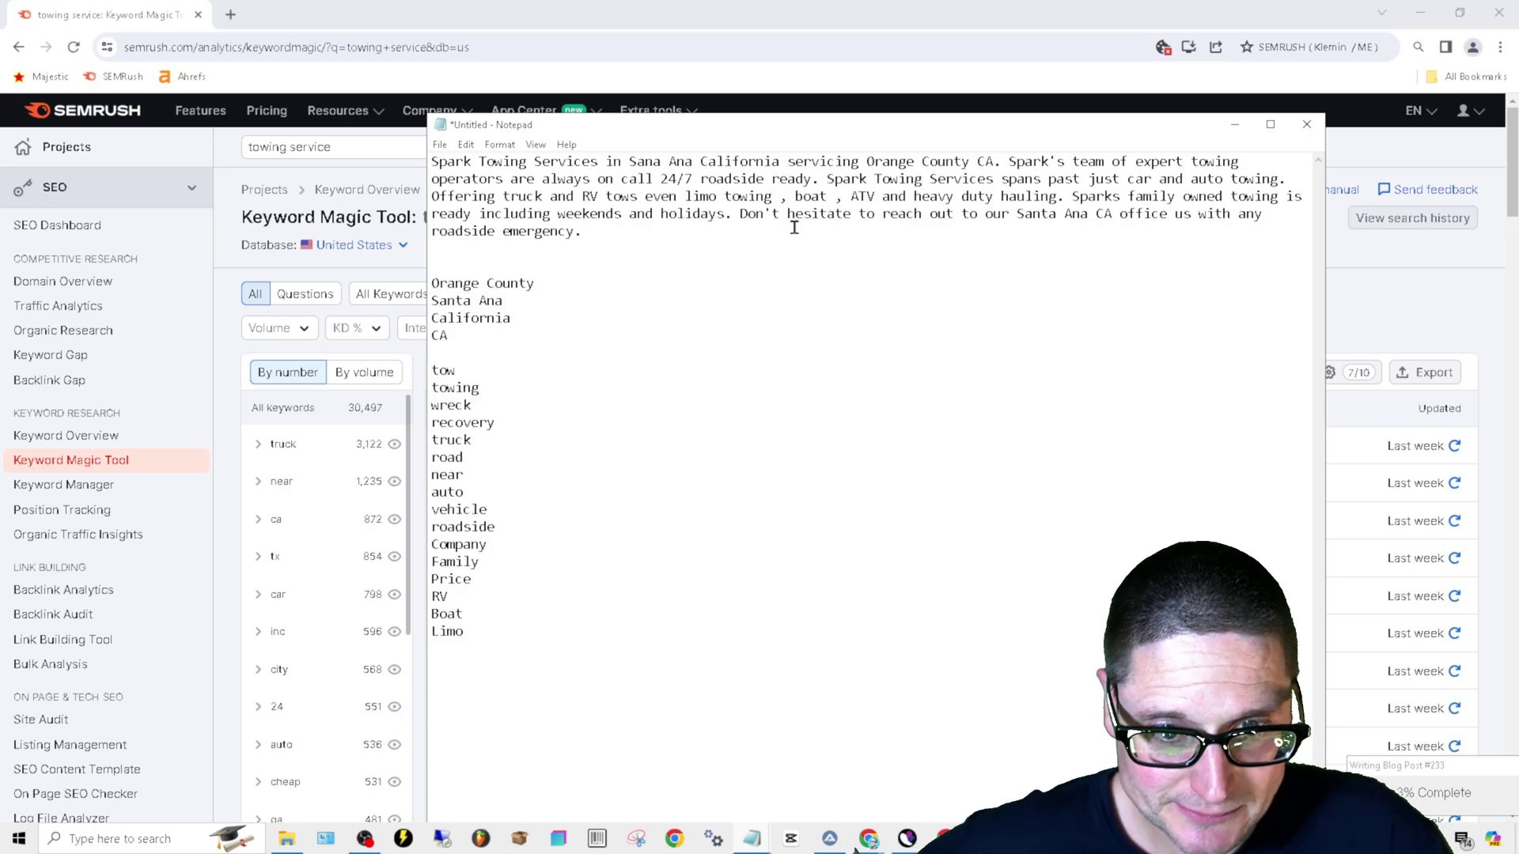
click(825, 198)
text(tow )
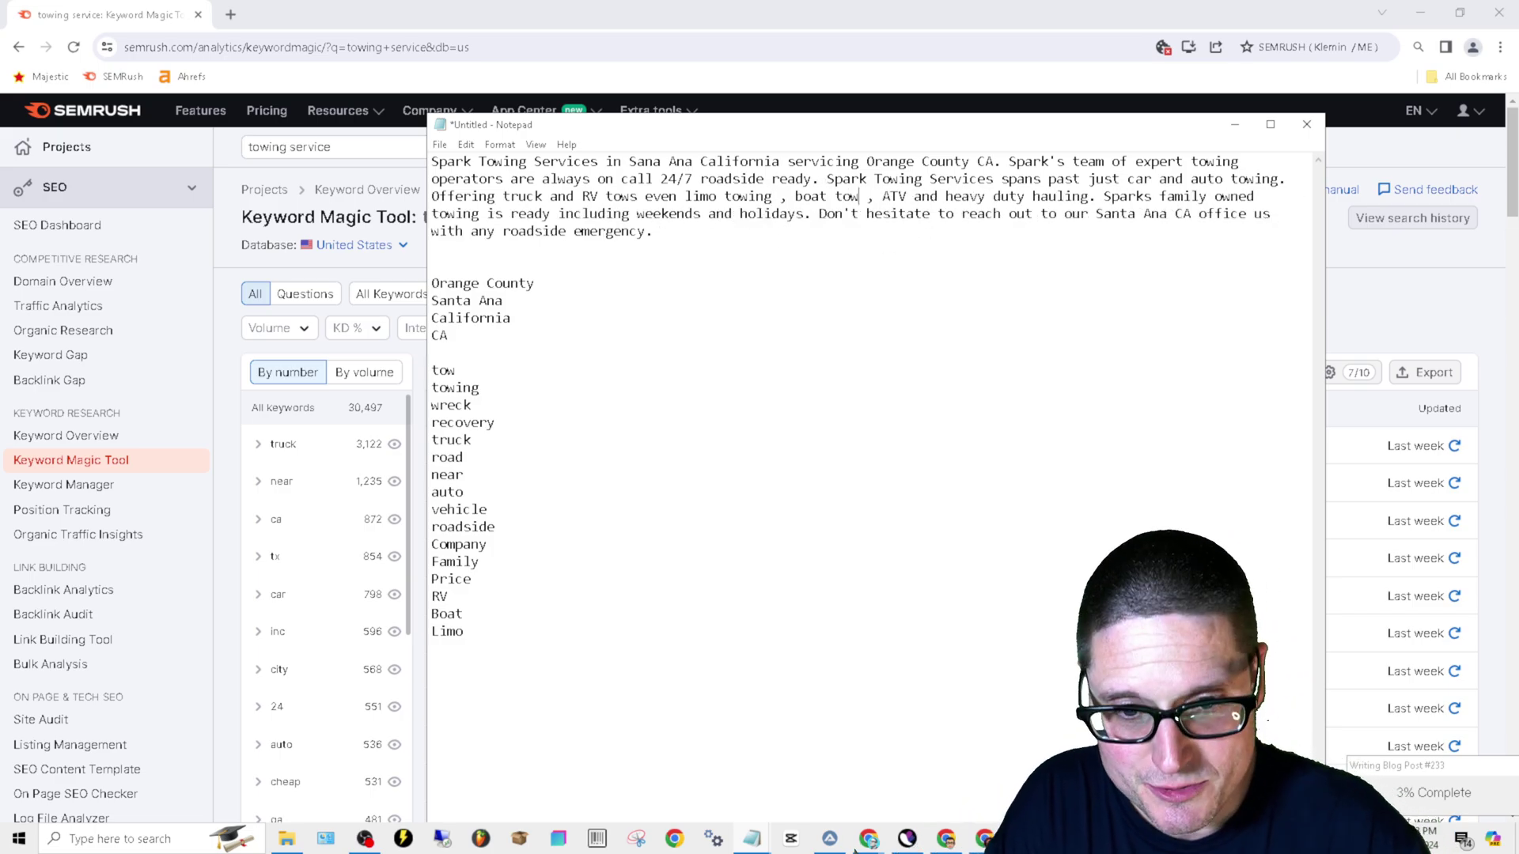
text(s)
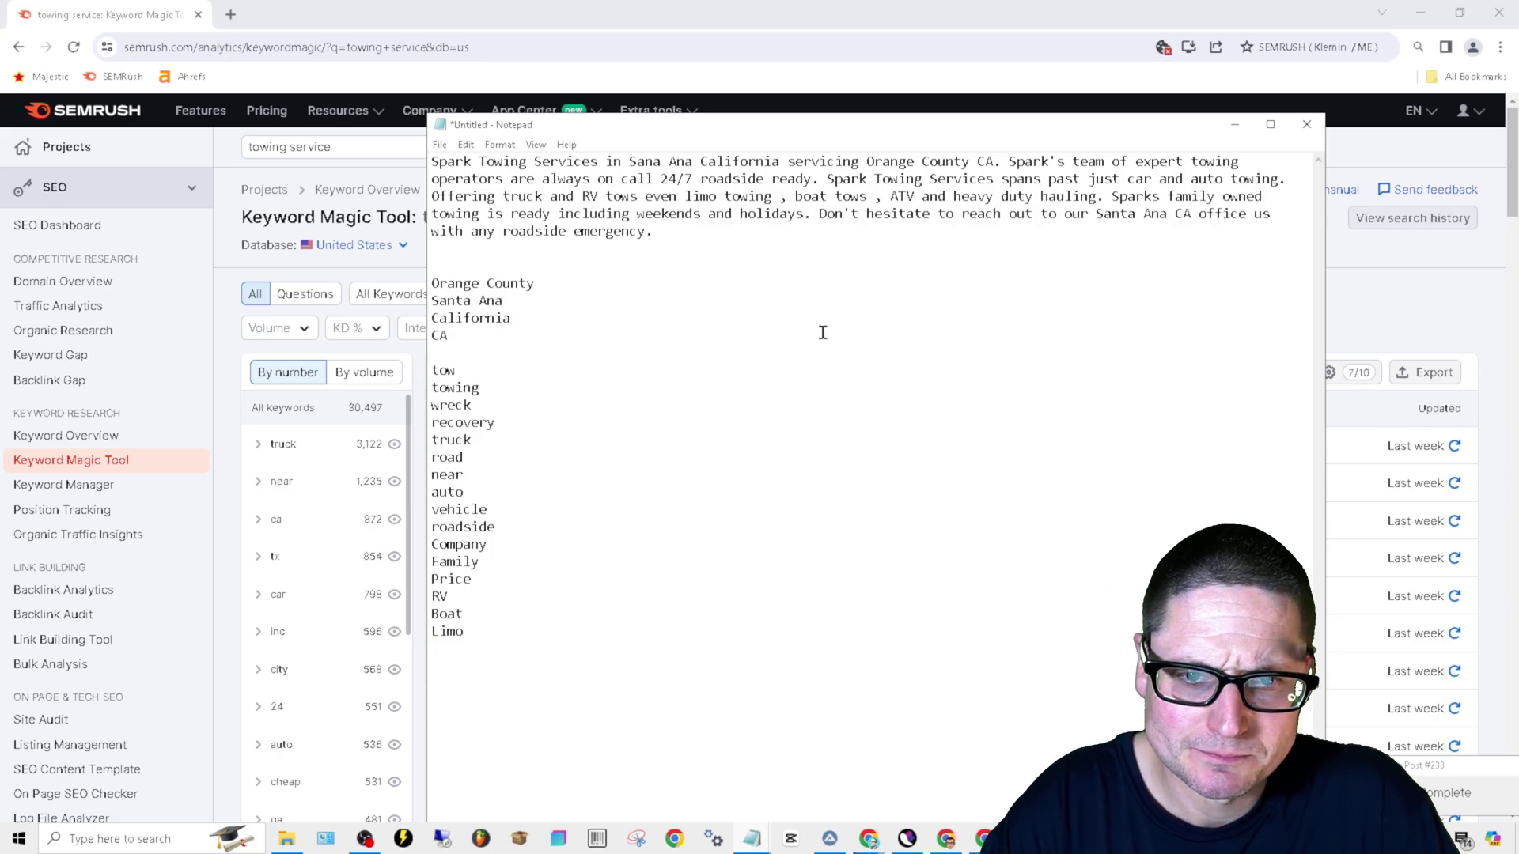
Fix the comma before ATV and add 'company' and 'always' so it reads 'towing company is always ready'.
key(BackSpace)
key(BackSpace)
key(BackSpace)
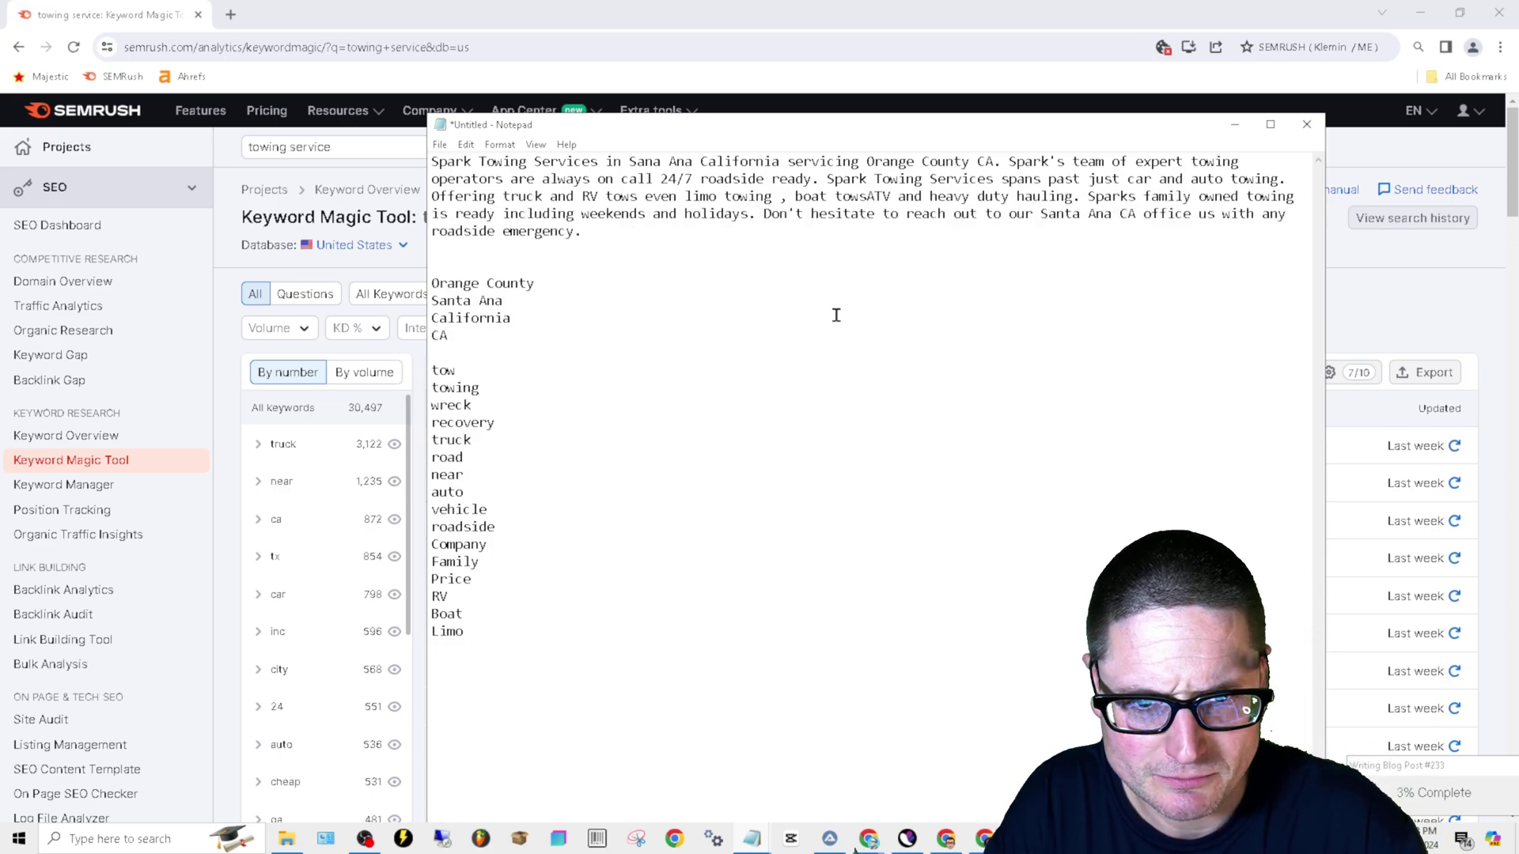
text(,)
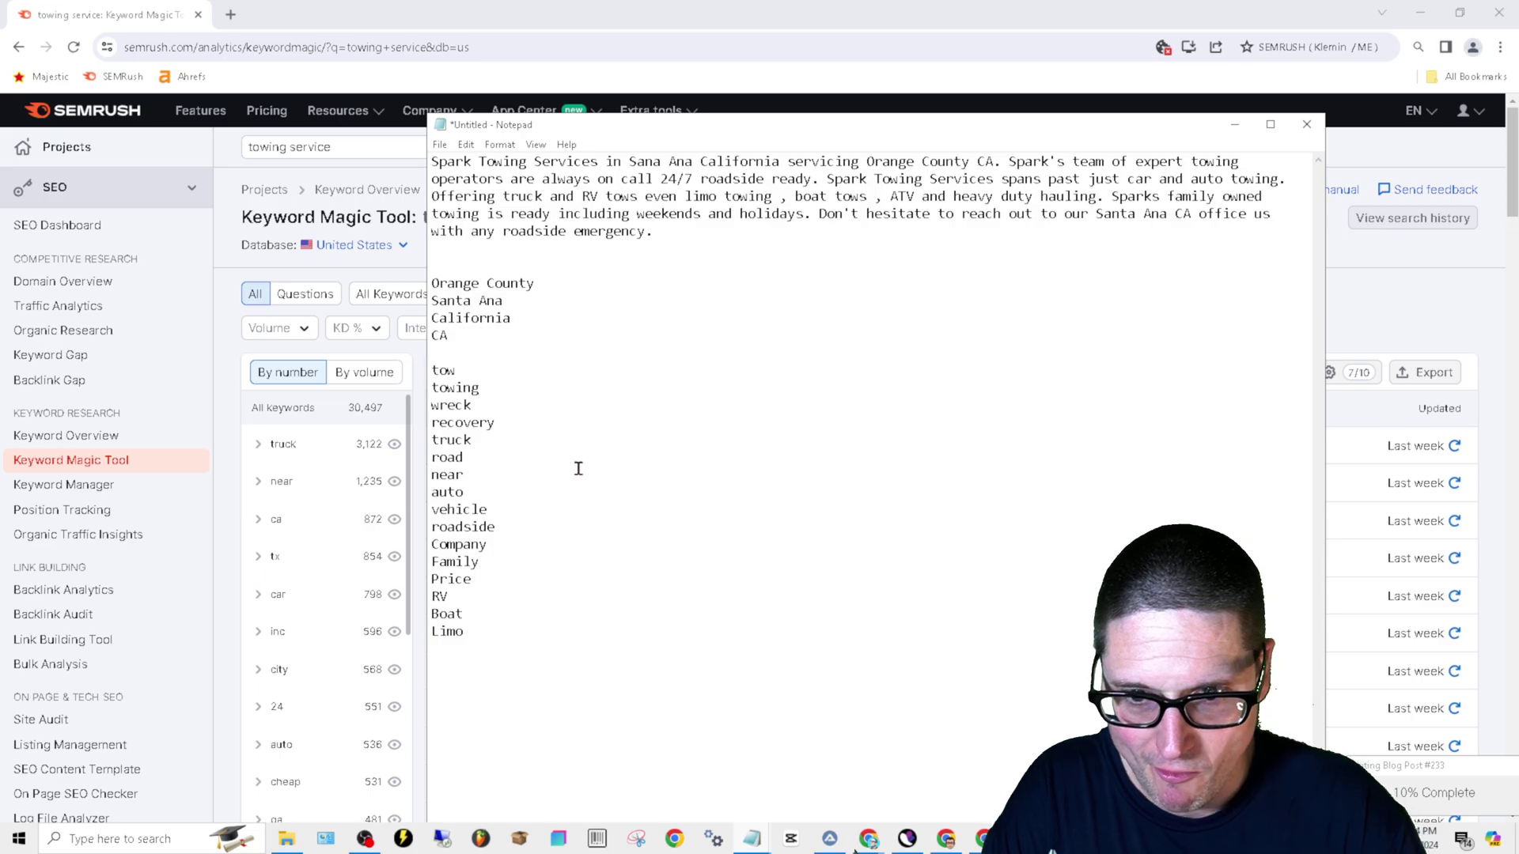
text(company)
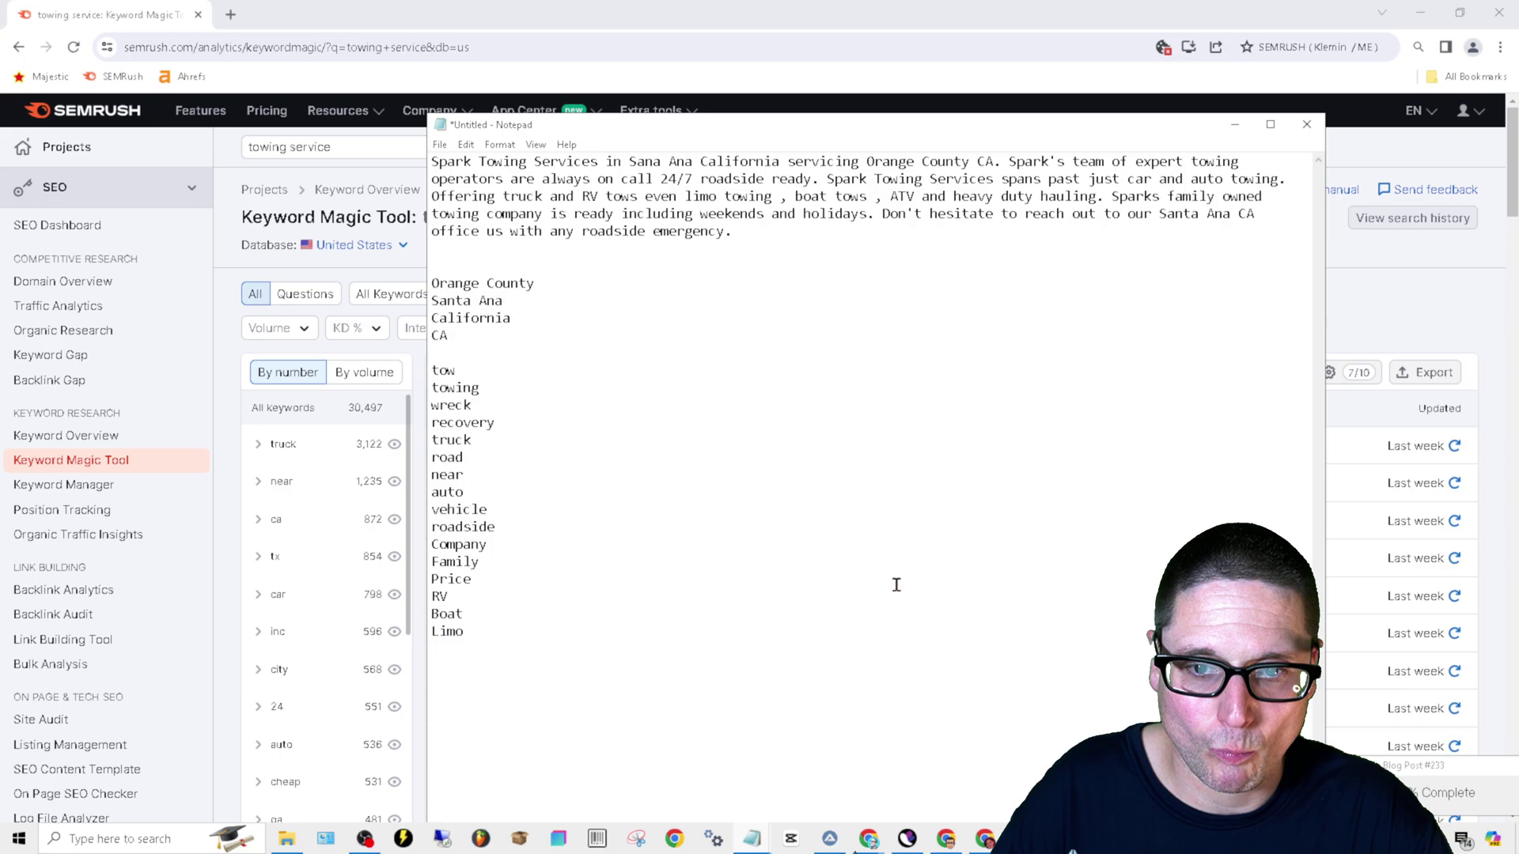
click(565, 218)
text(always)
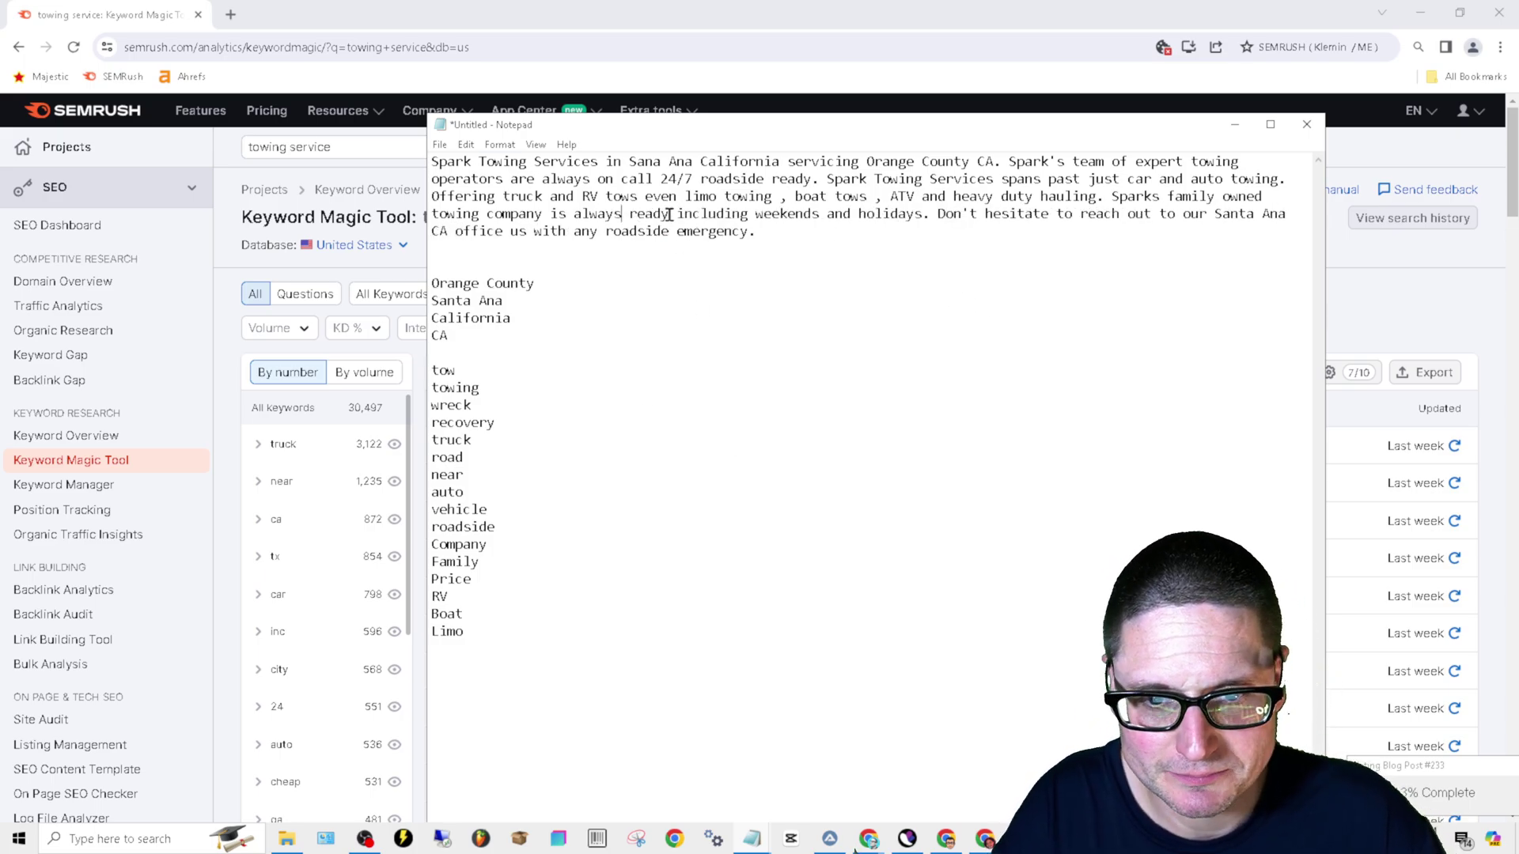
Replace 'including' with 'even', delete 'us', and change 'any' to 'your' in the description.
double_click(704, 213)
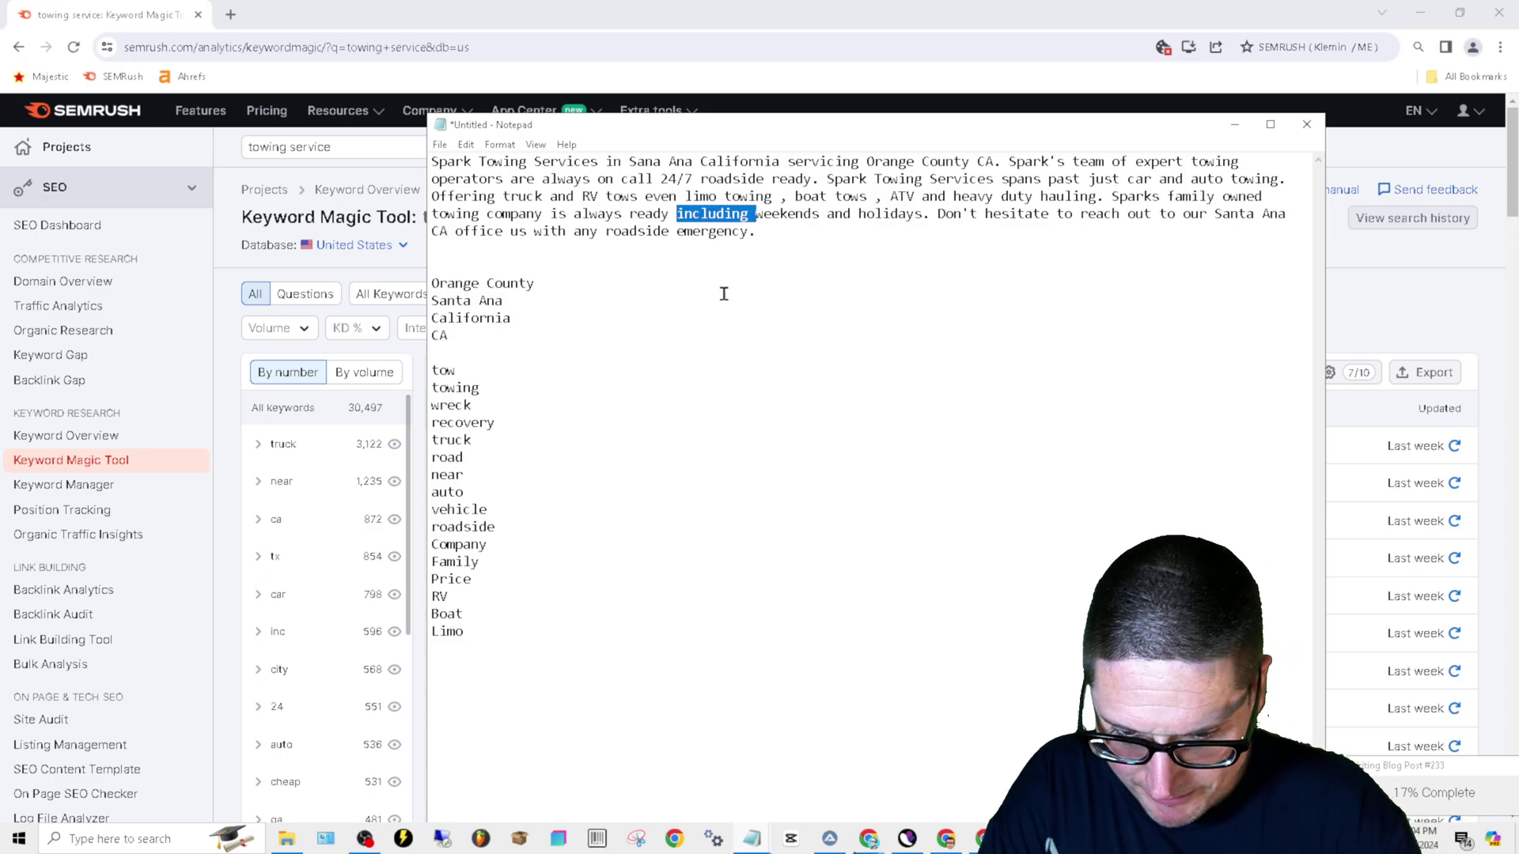
text(even)
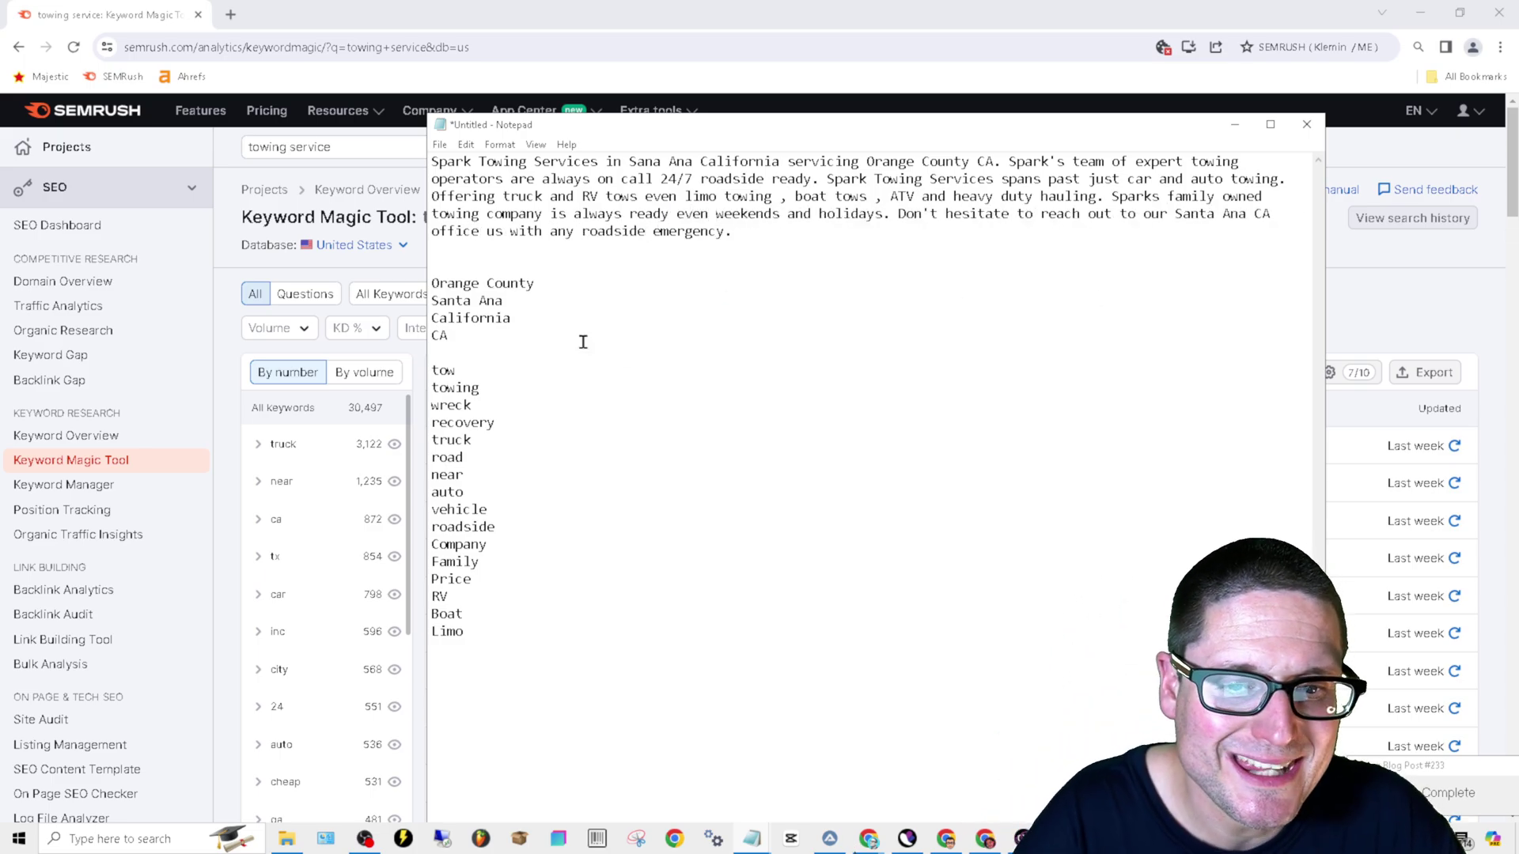
click(883, 212)
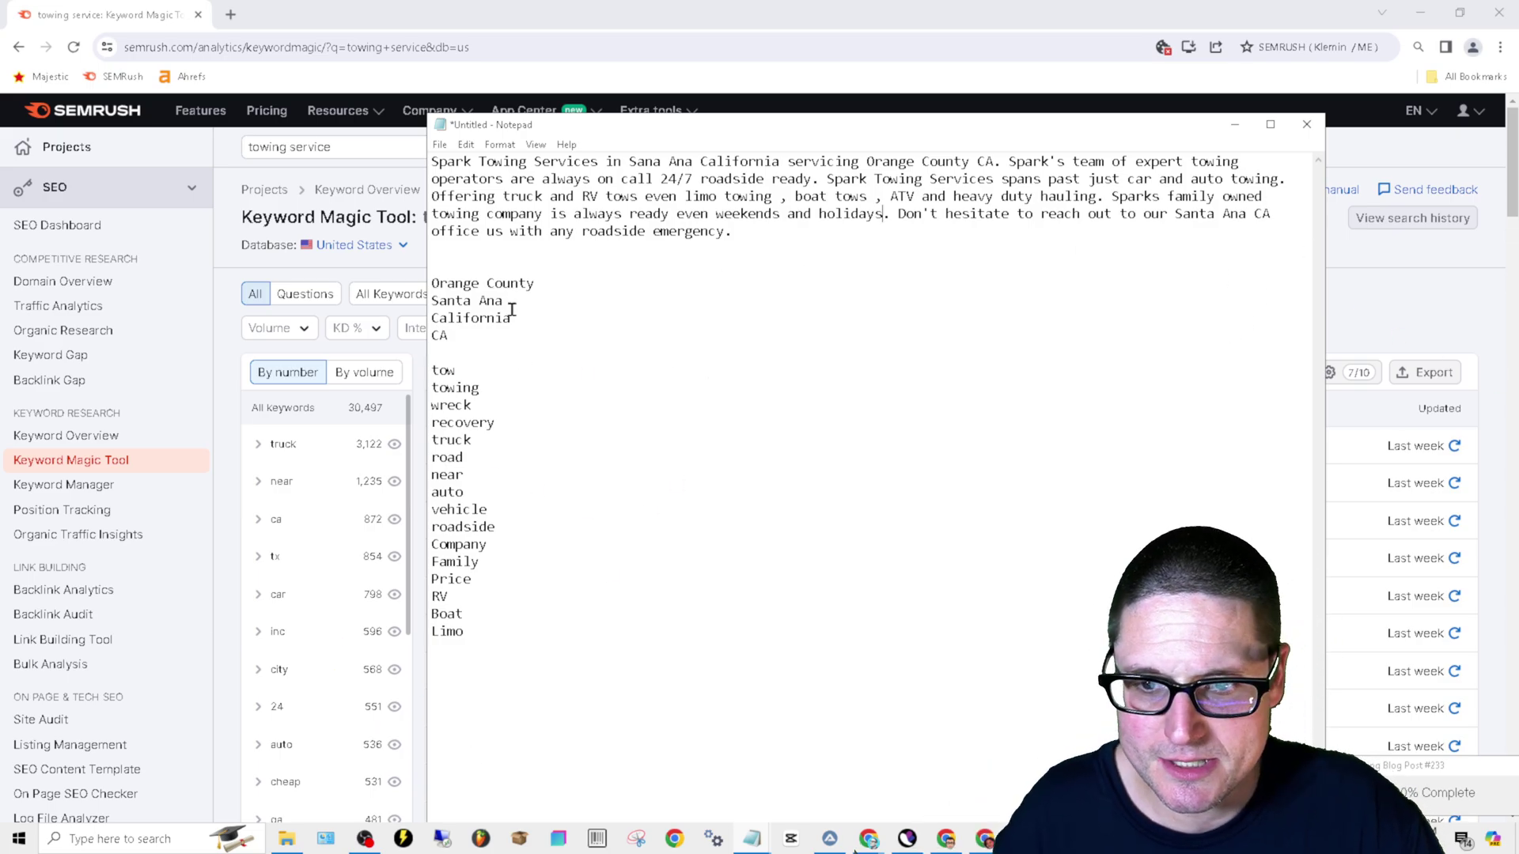
double_click(500, 230)
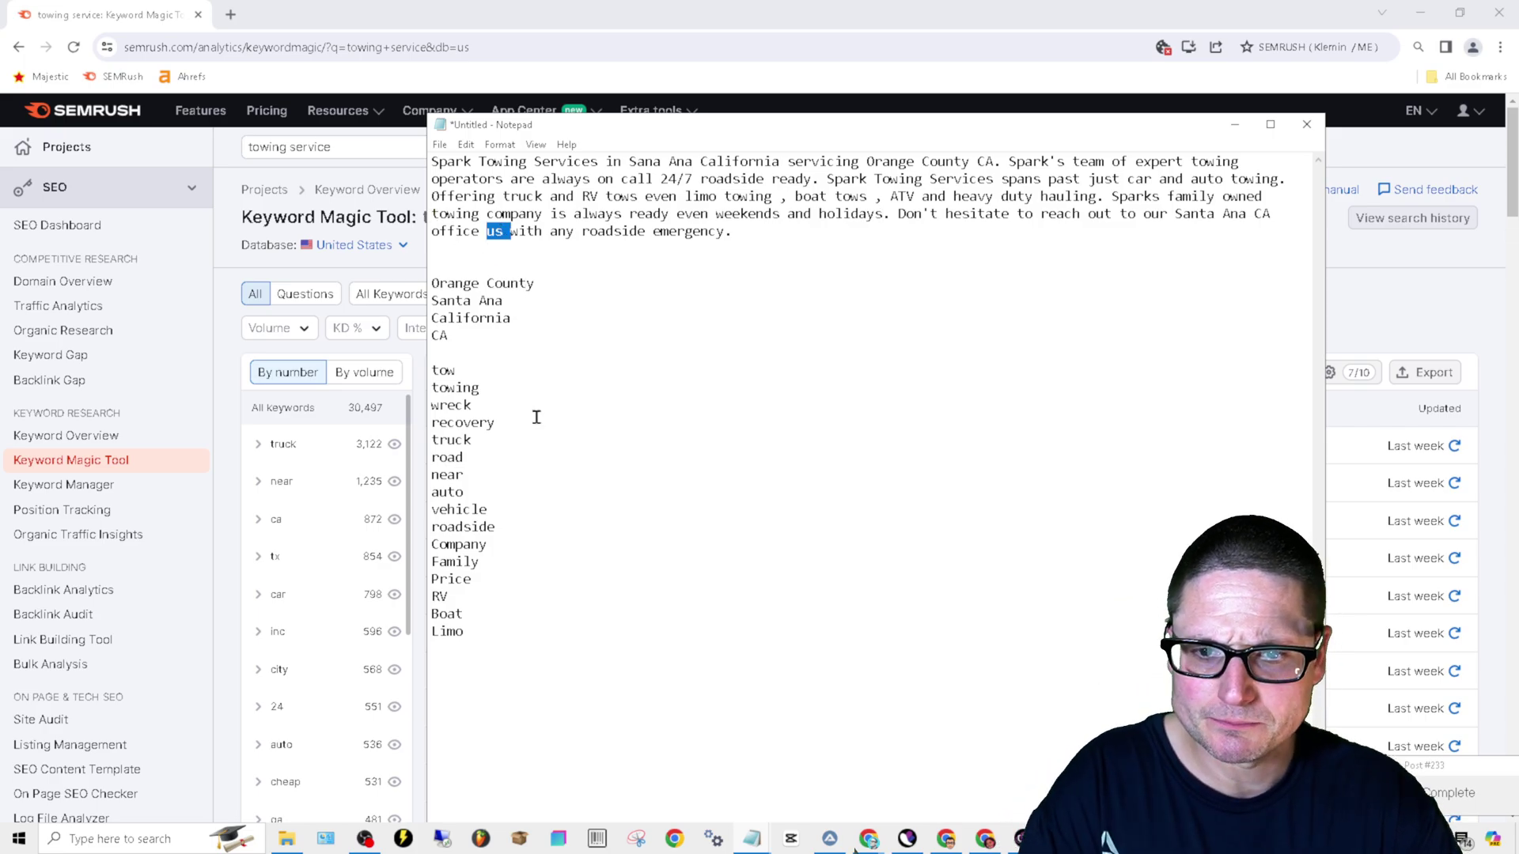
key(Delete)
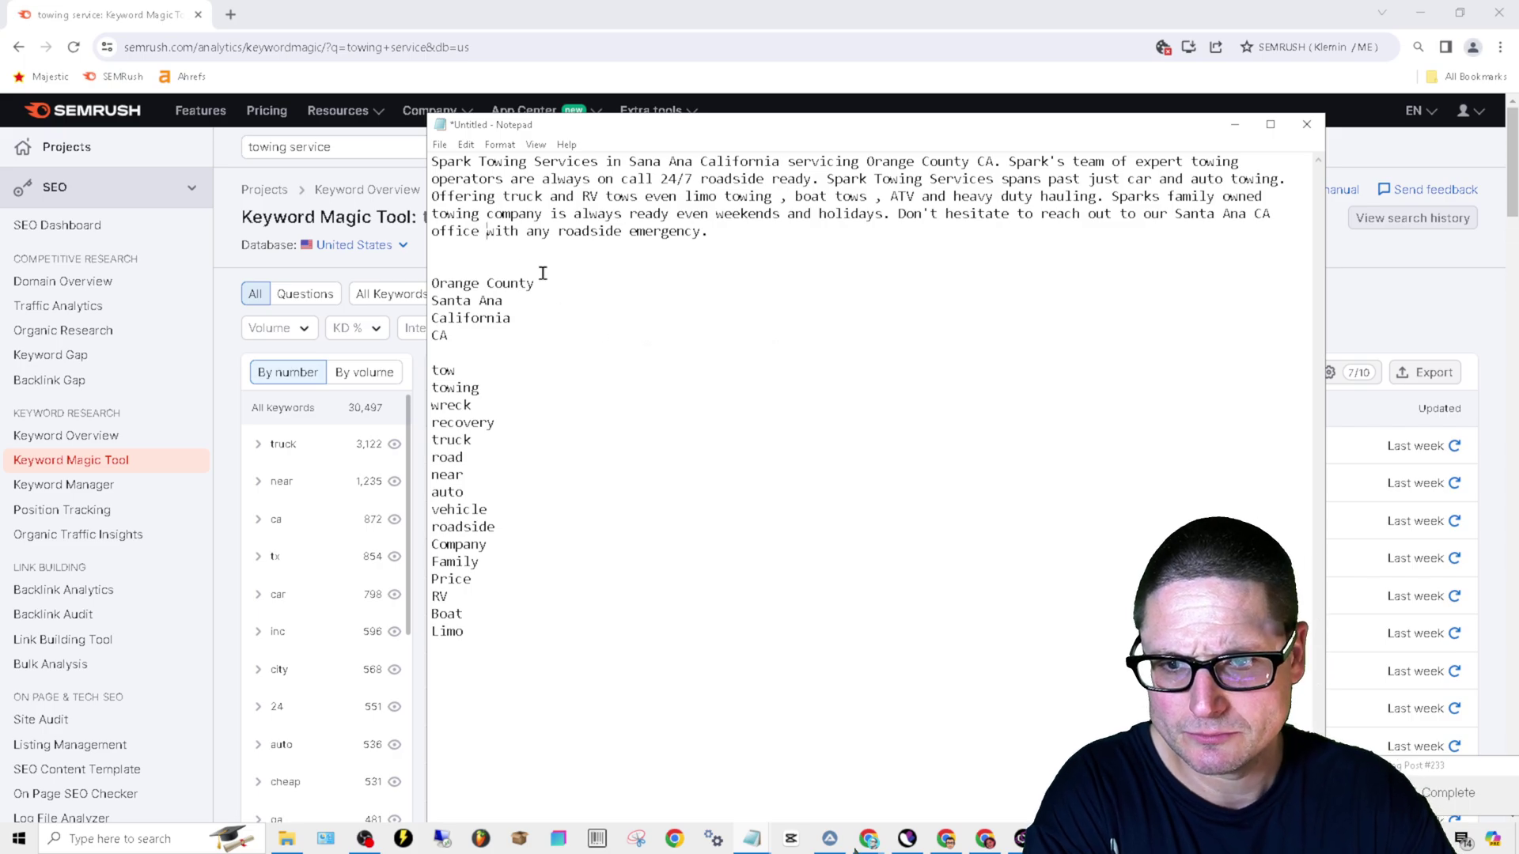
double_click(543, 231)
key(Delete)
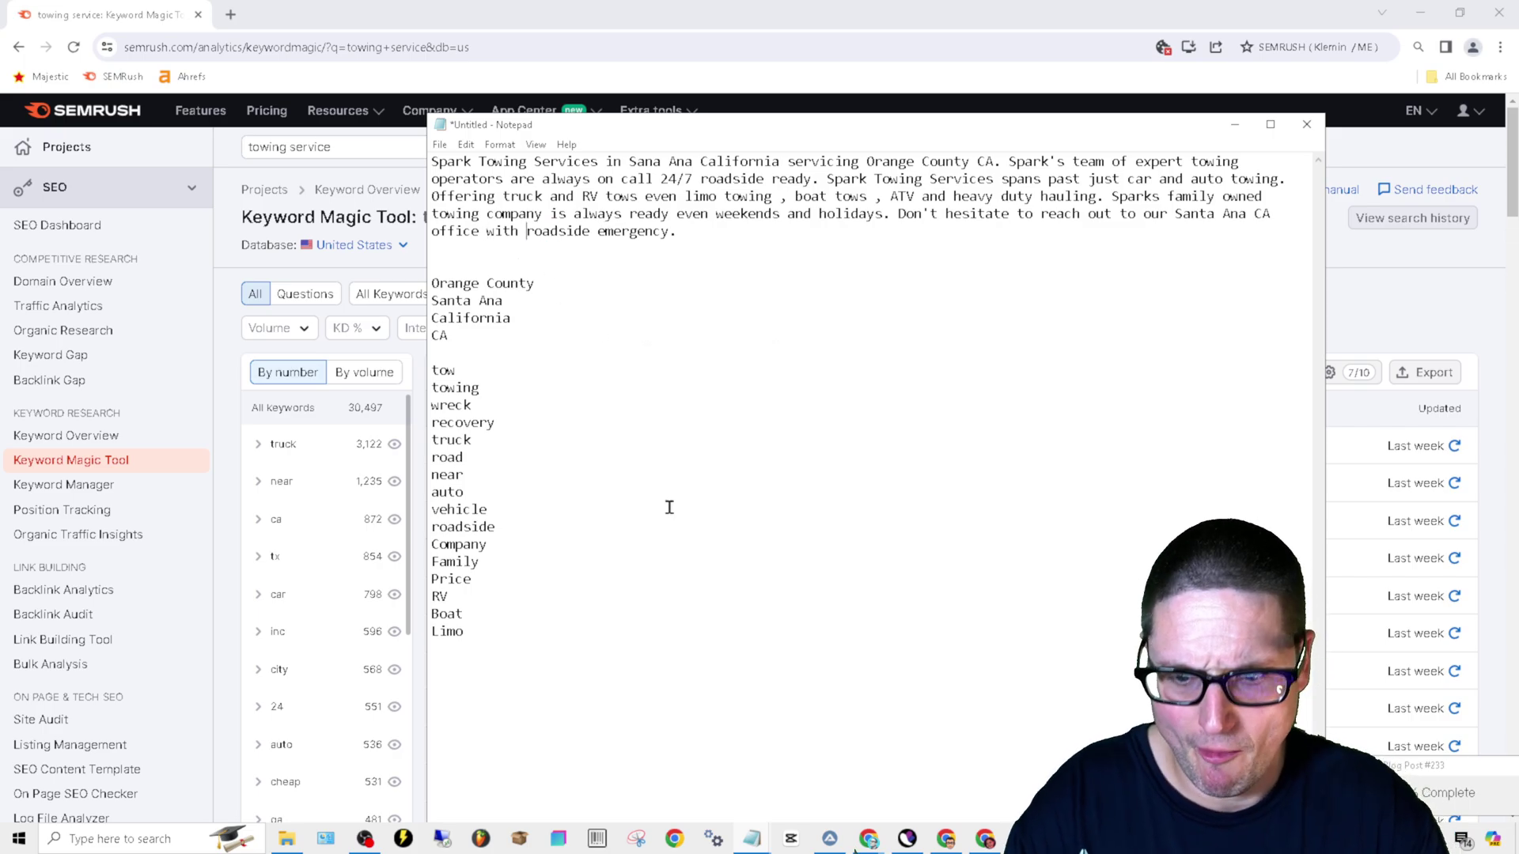
text(your)
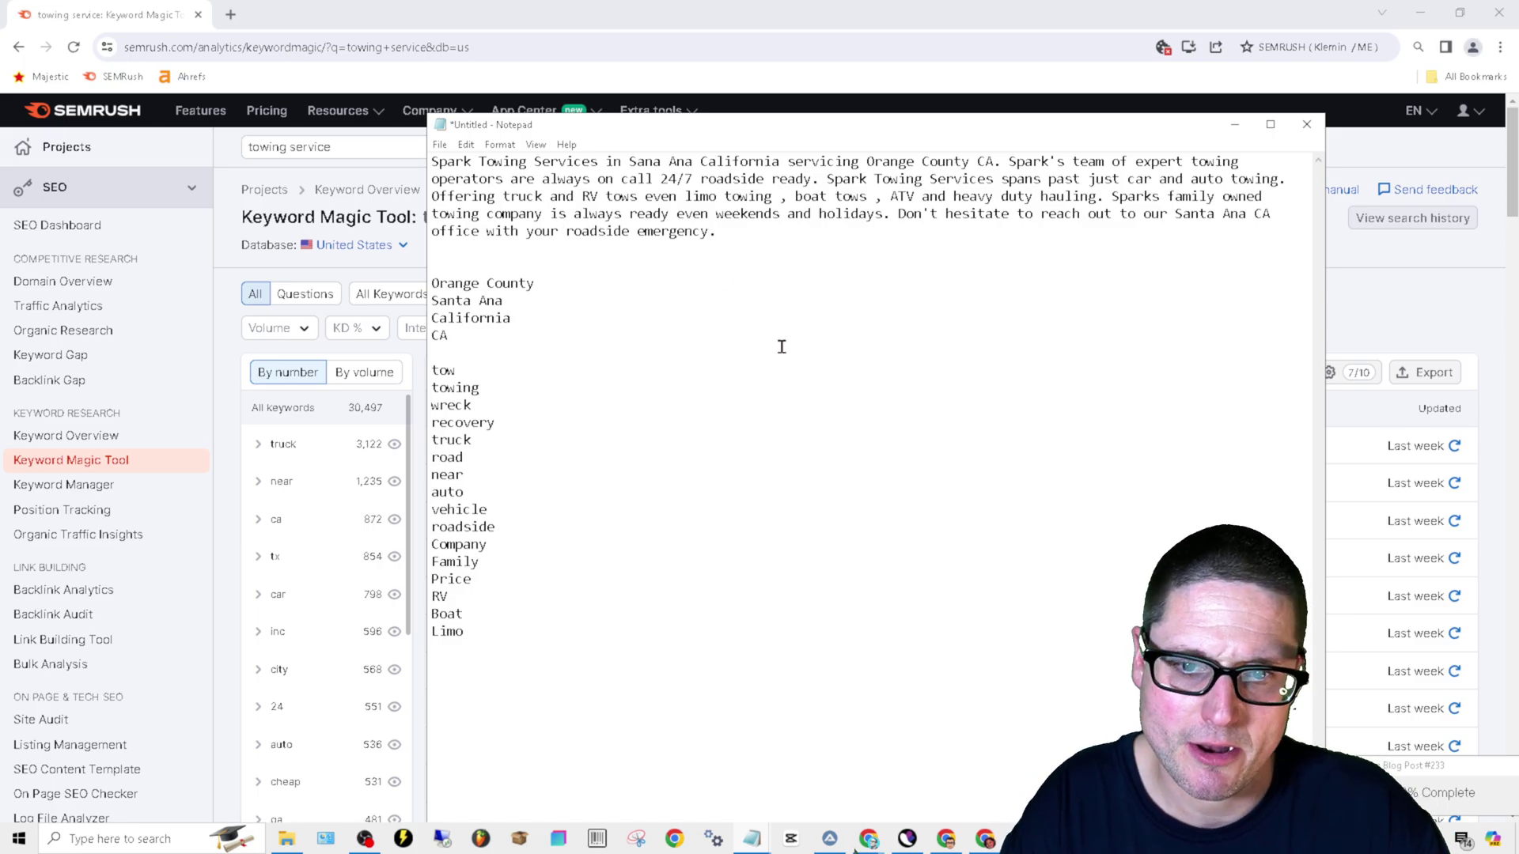
Add 'Call Spark Towing today' after emergency, then delete it again and minimize Notepad.
click(716, 231)
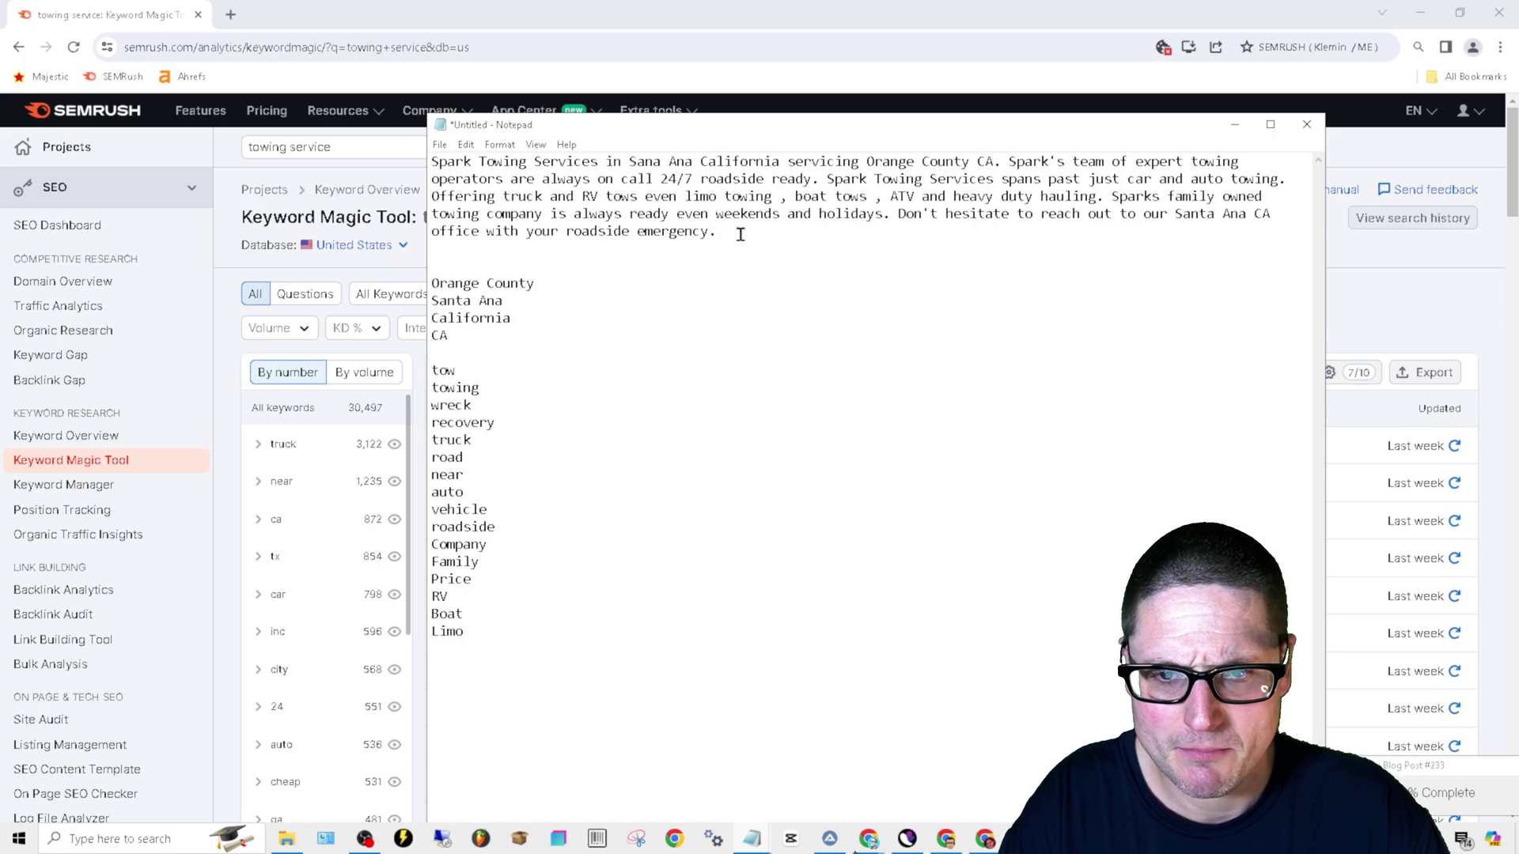
text(Call)
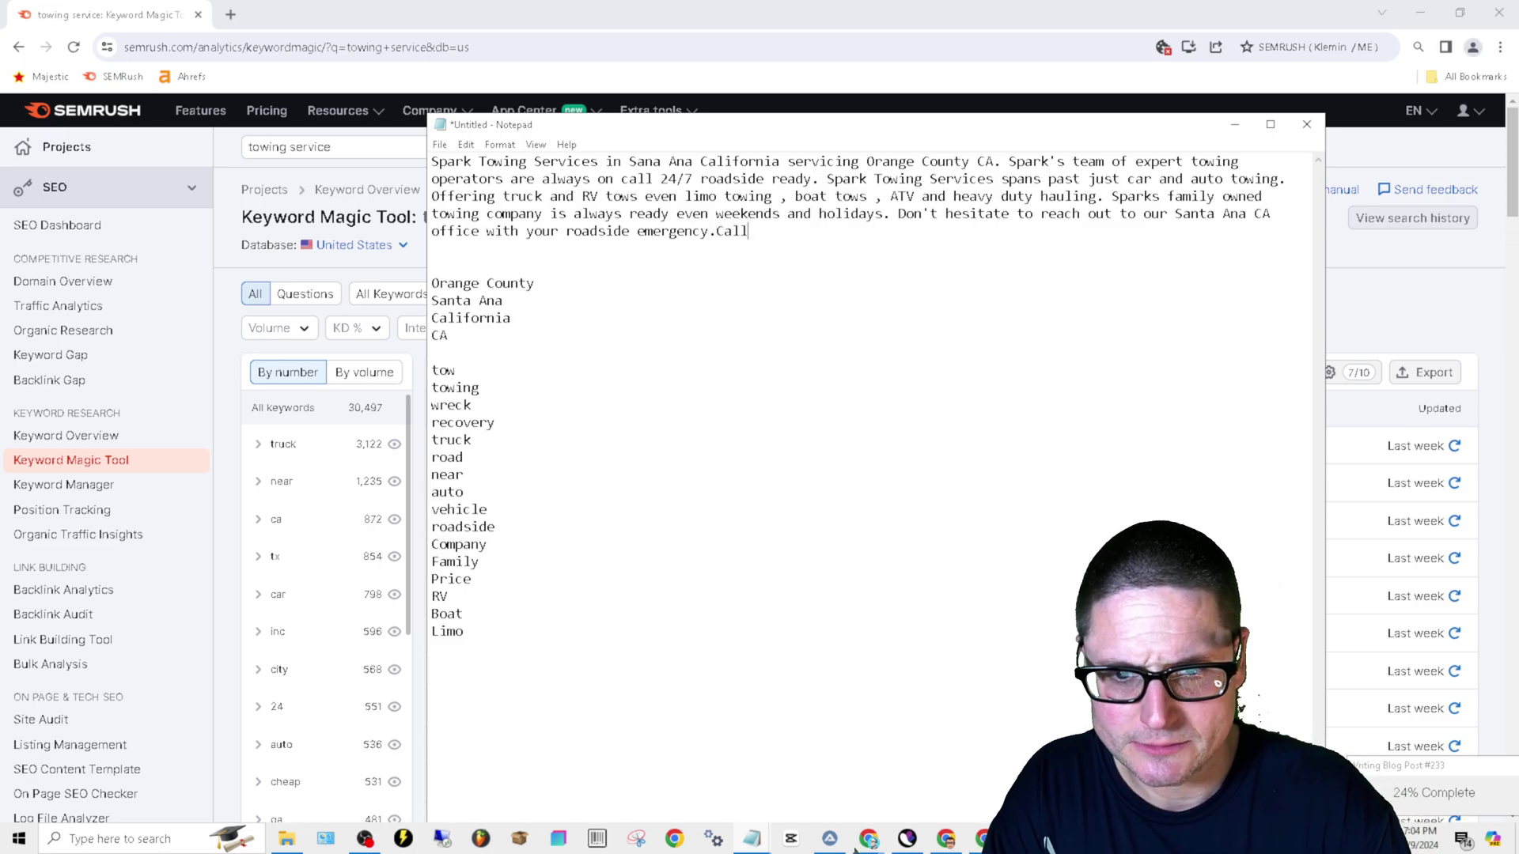
key(BackSpace)
key(BackSpace)
key(BackSpace)
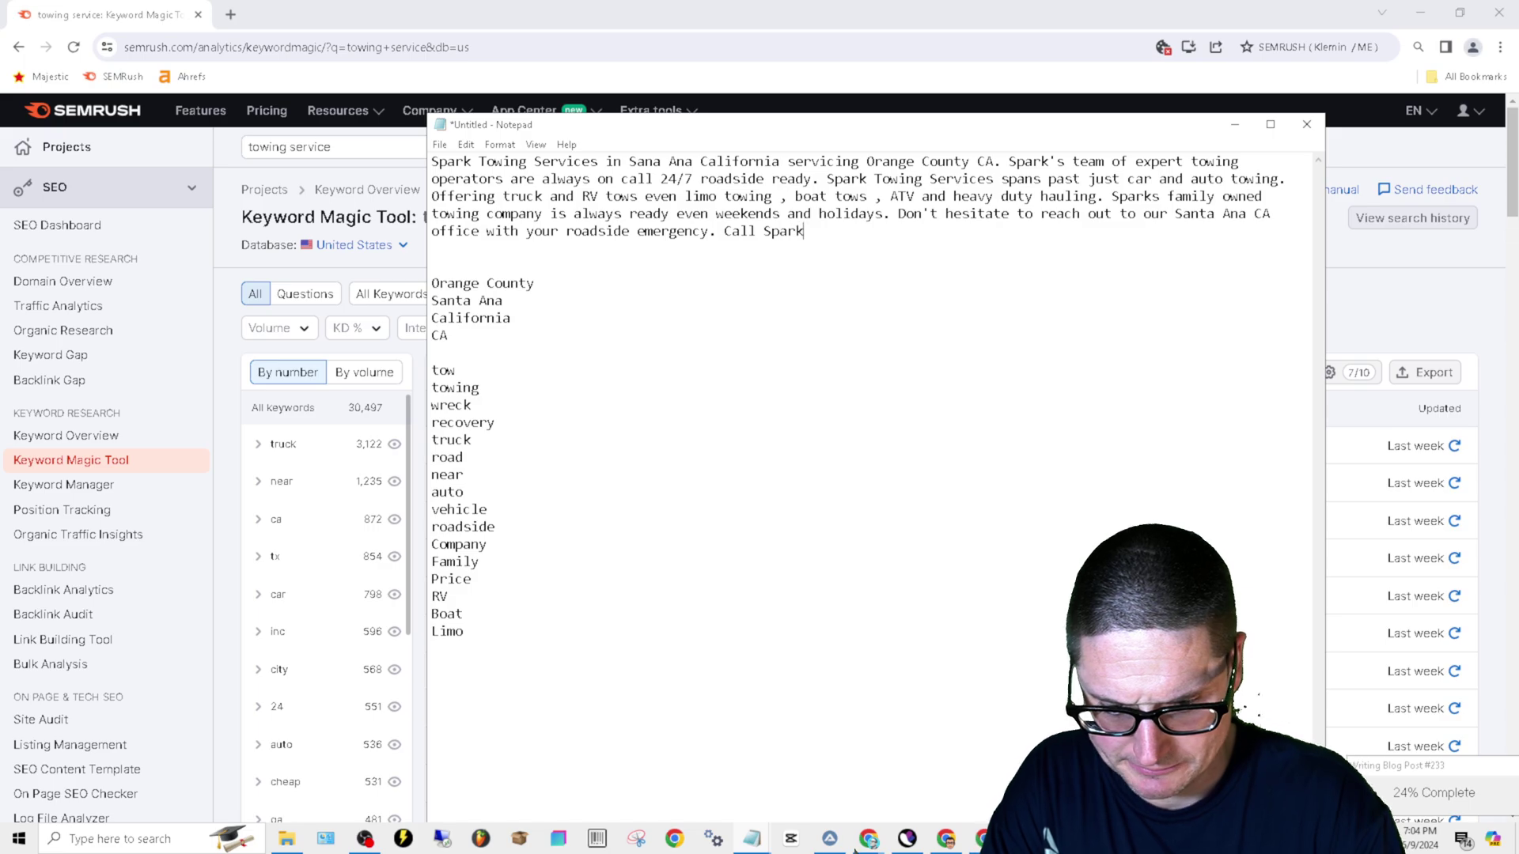
text(ll Spark Towing today)
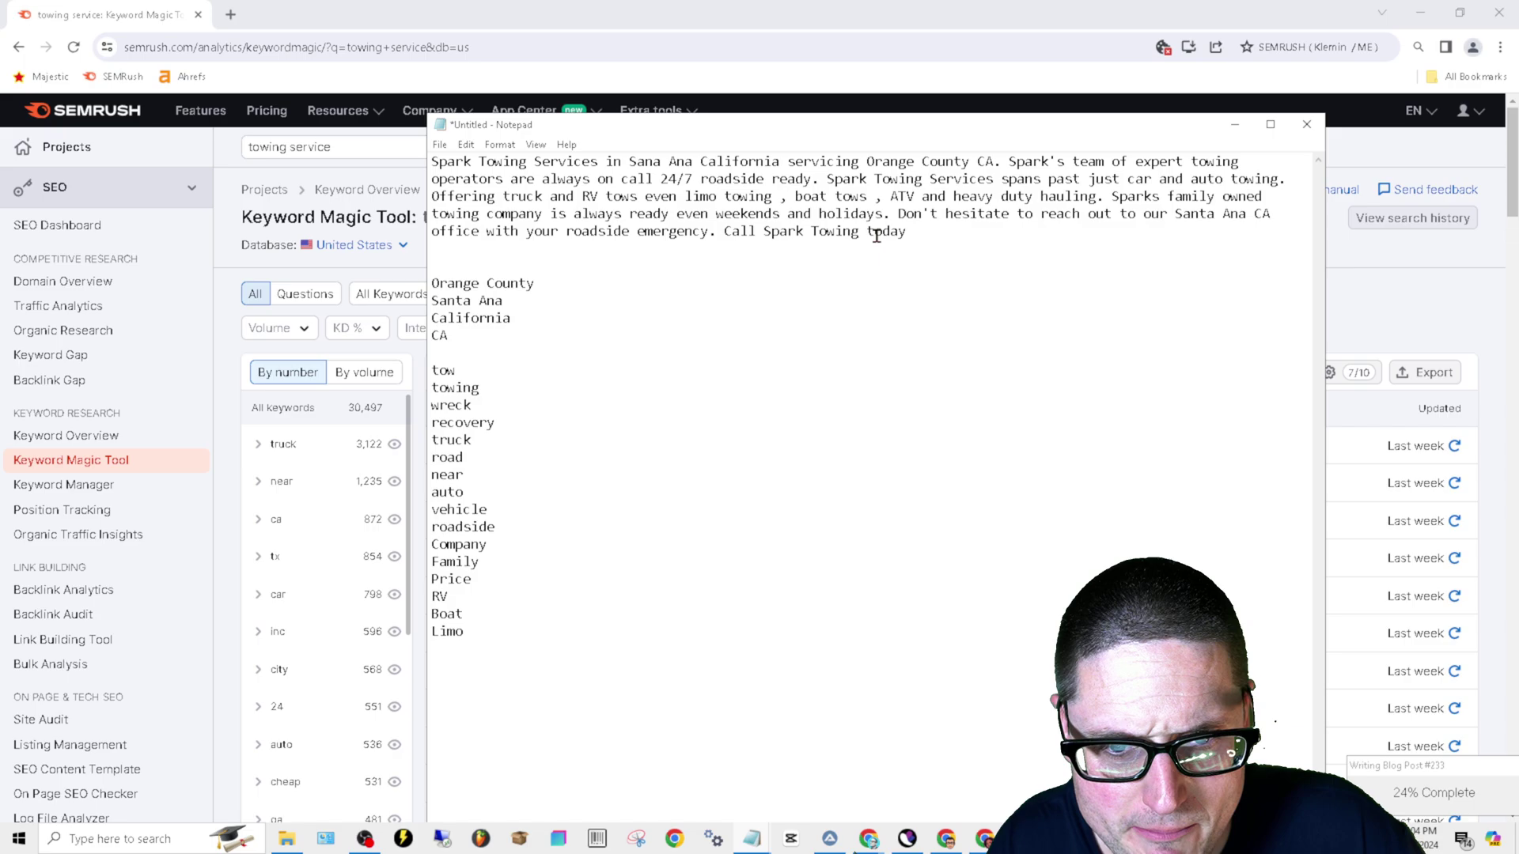
drag(946, 227, 421, 162)
key(ctrl+c)
key(BackSpace)
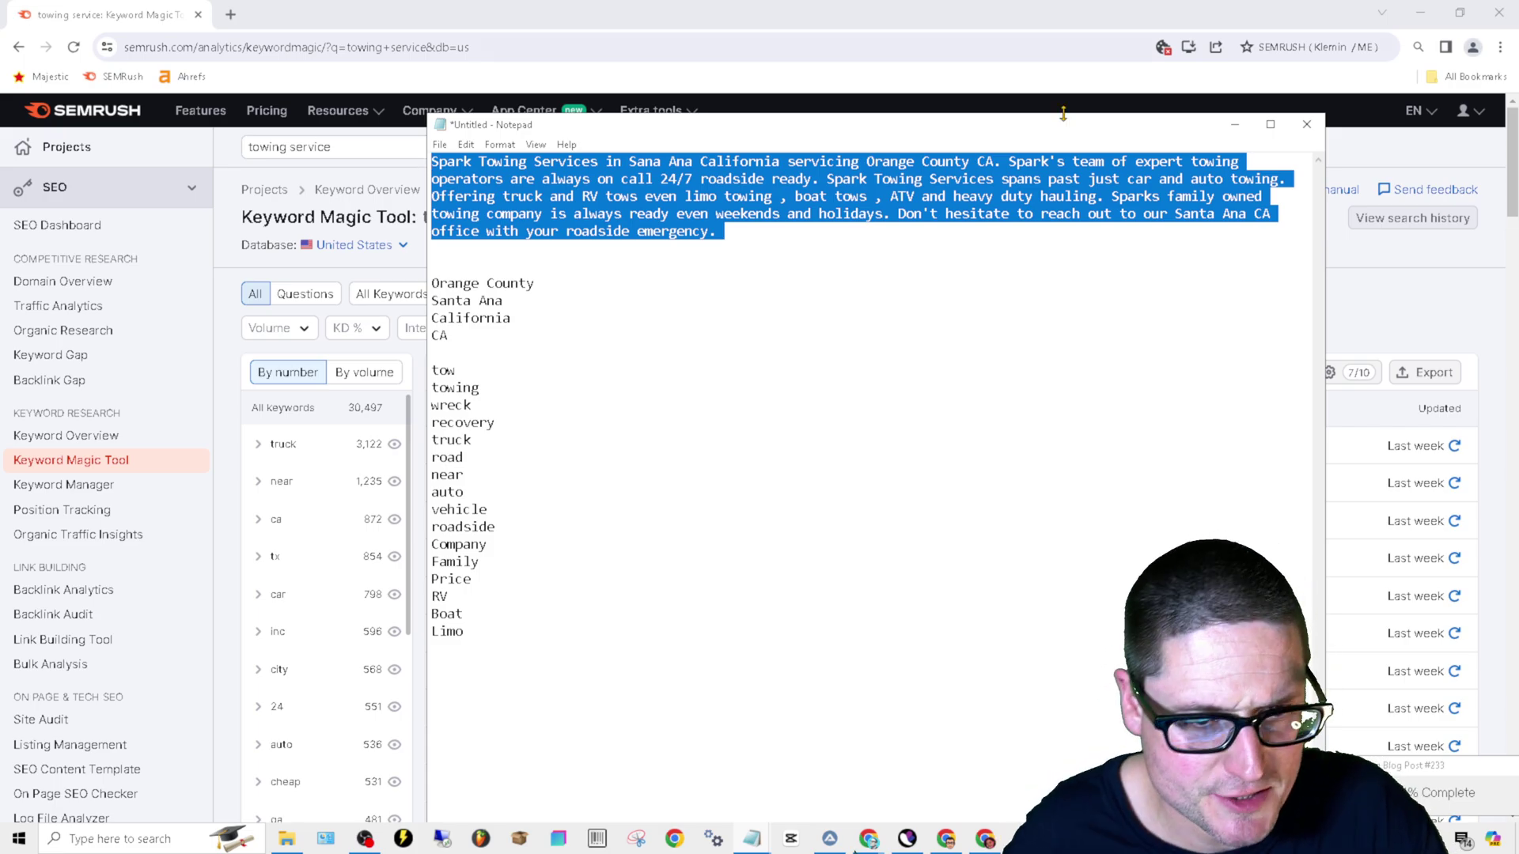
click(1234, 124)
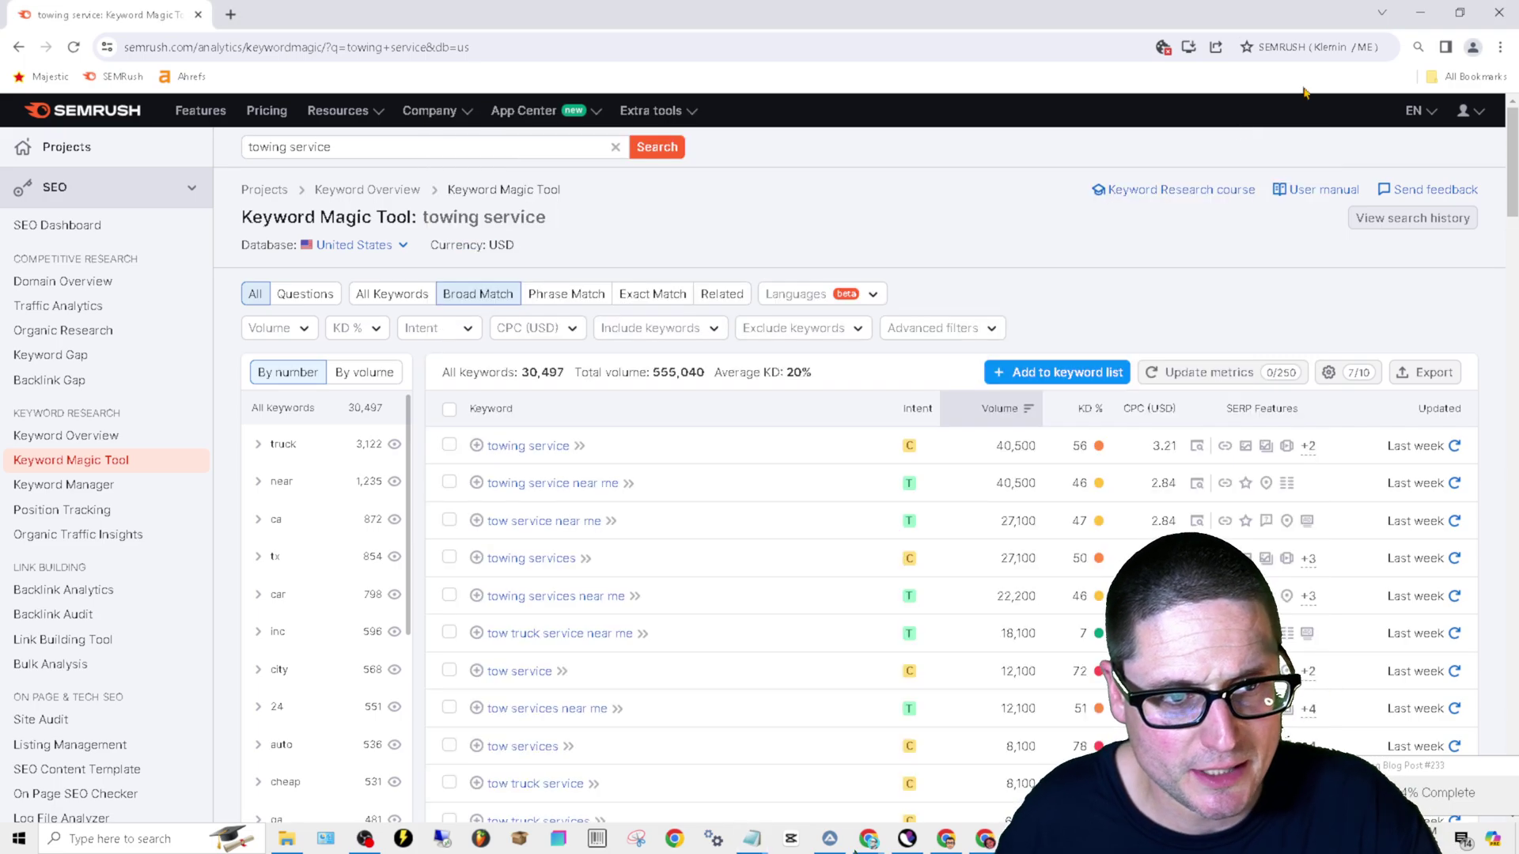
Paste the new 462-character Santa Ana text over Spark Towing's old description and save it.
click(1421, 11)
click(599, 504)
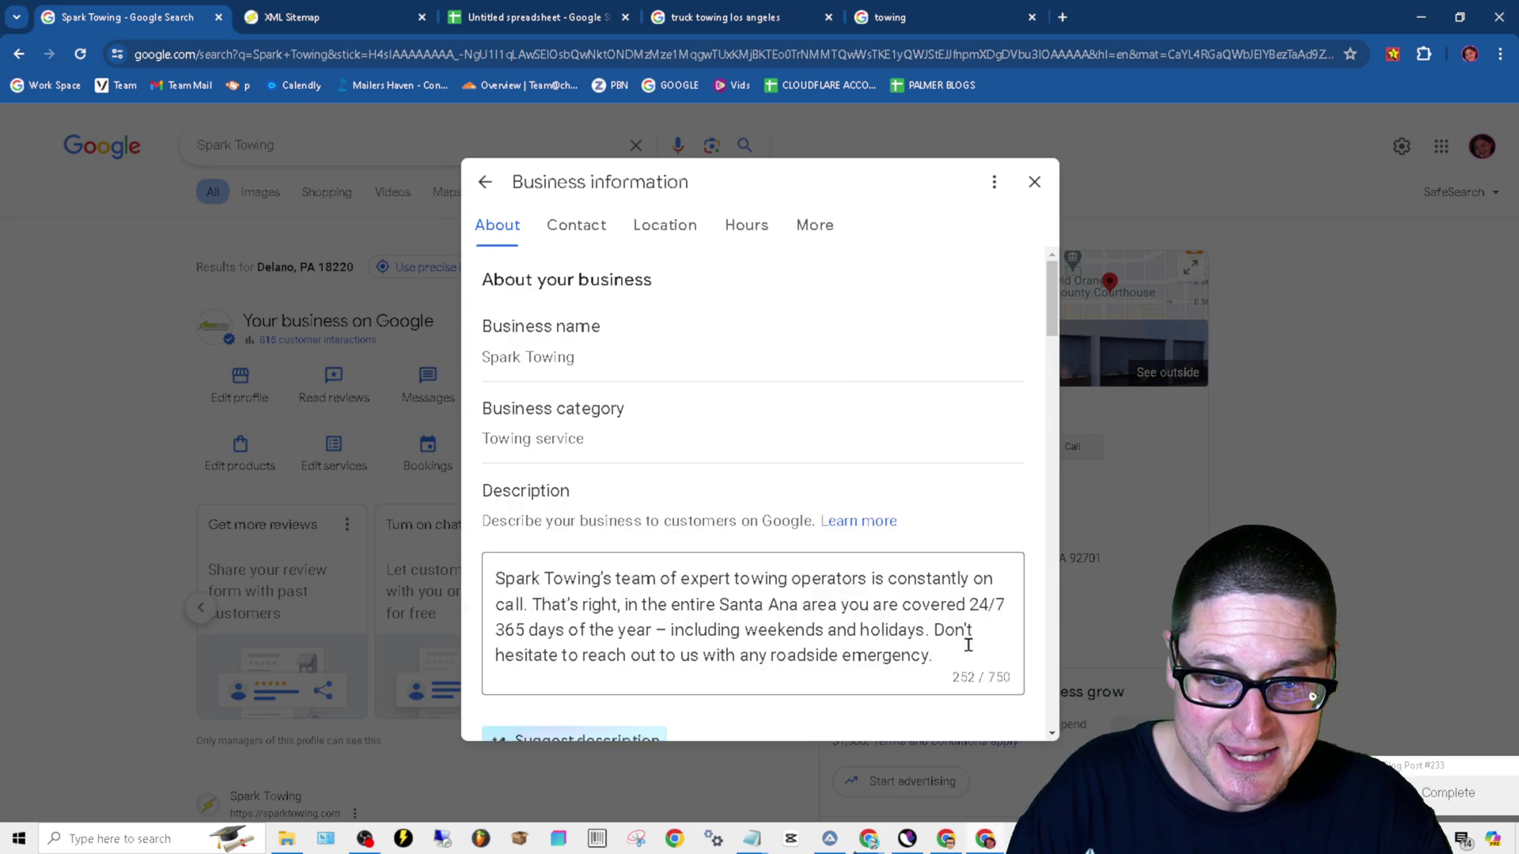
key(ctrl+a)
key(ctrl+v)
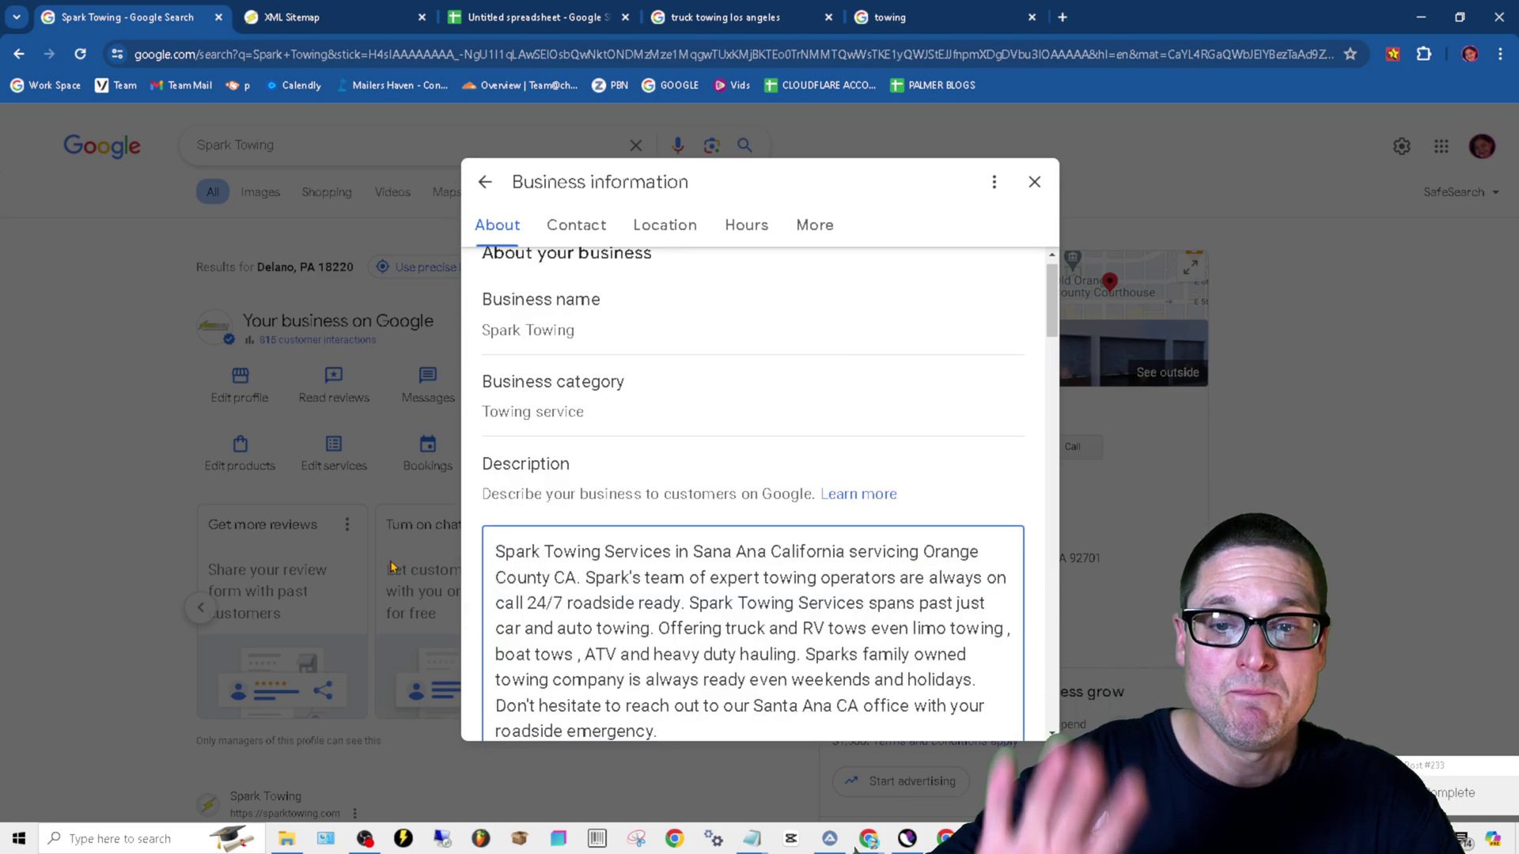
scroll(916, 380, down, 2)
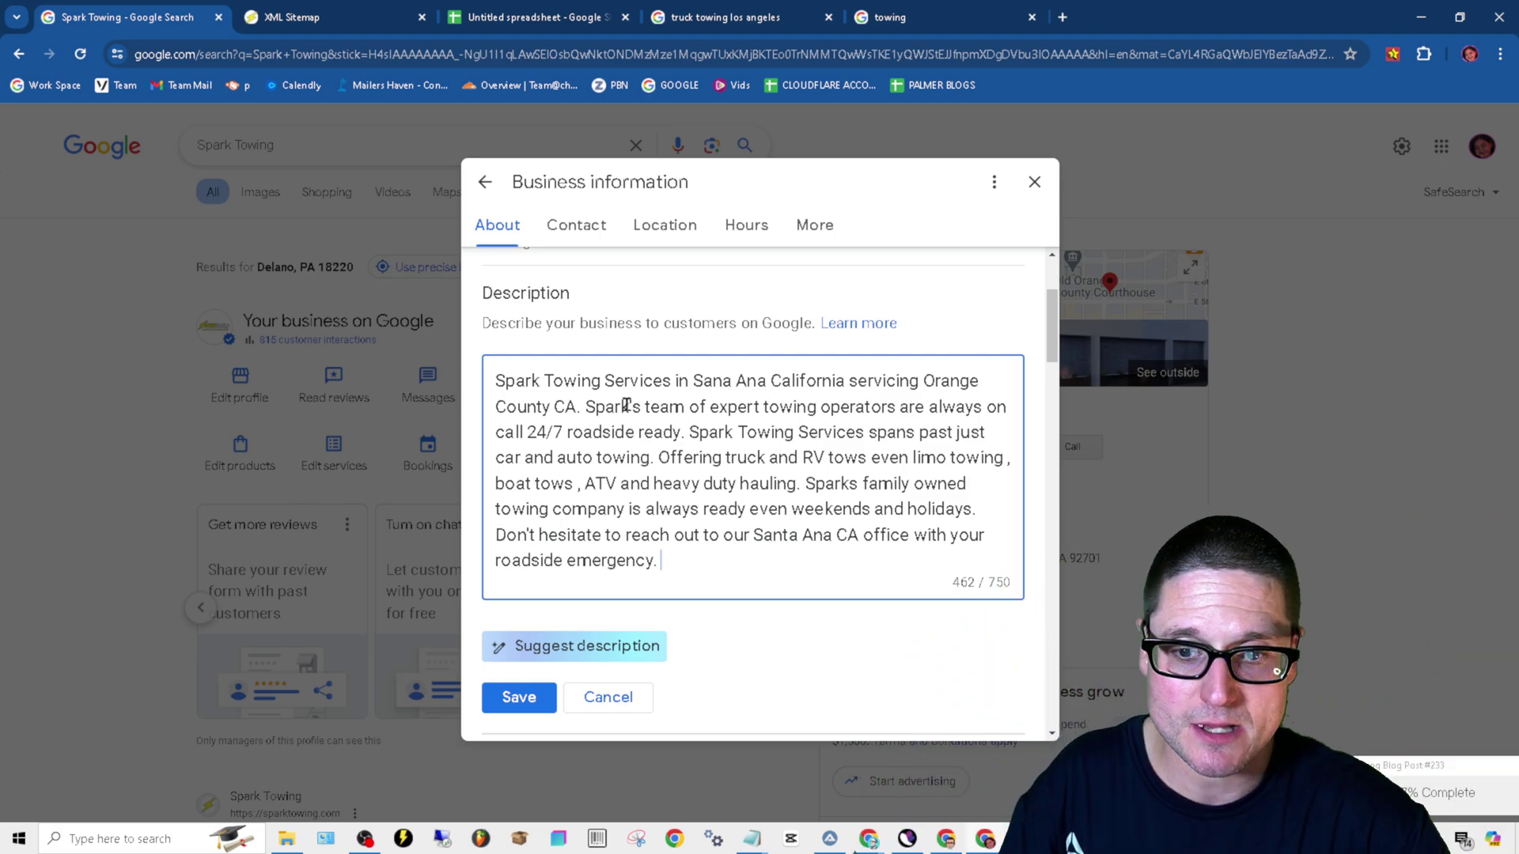
scroll(625, 405, up, 3)
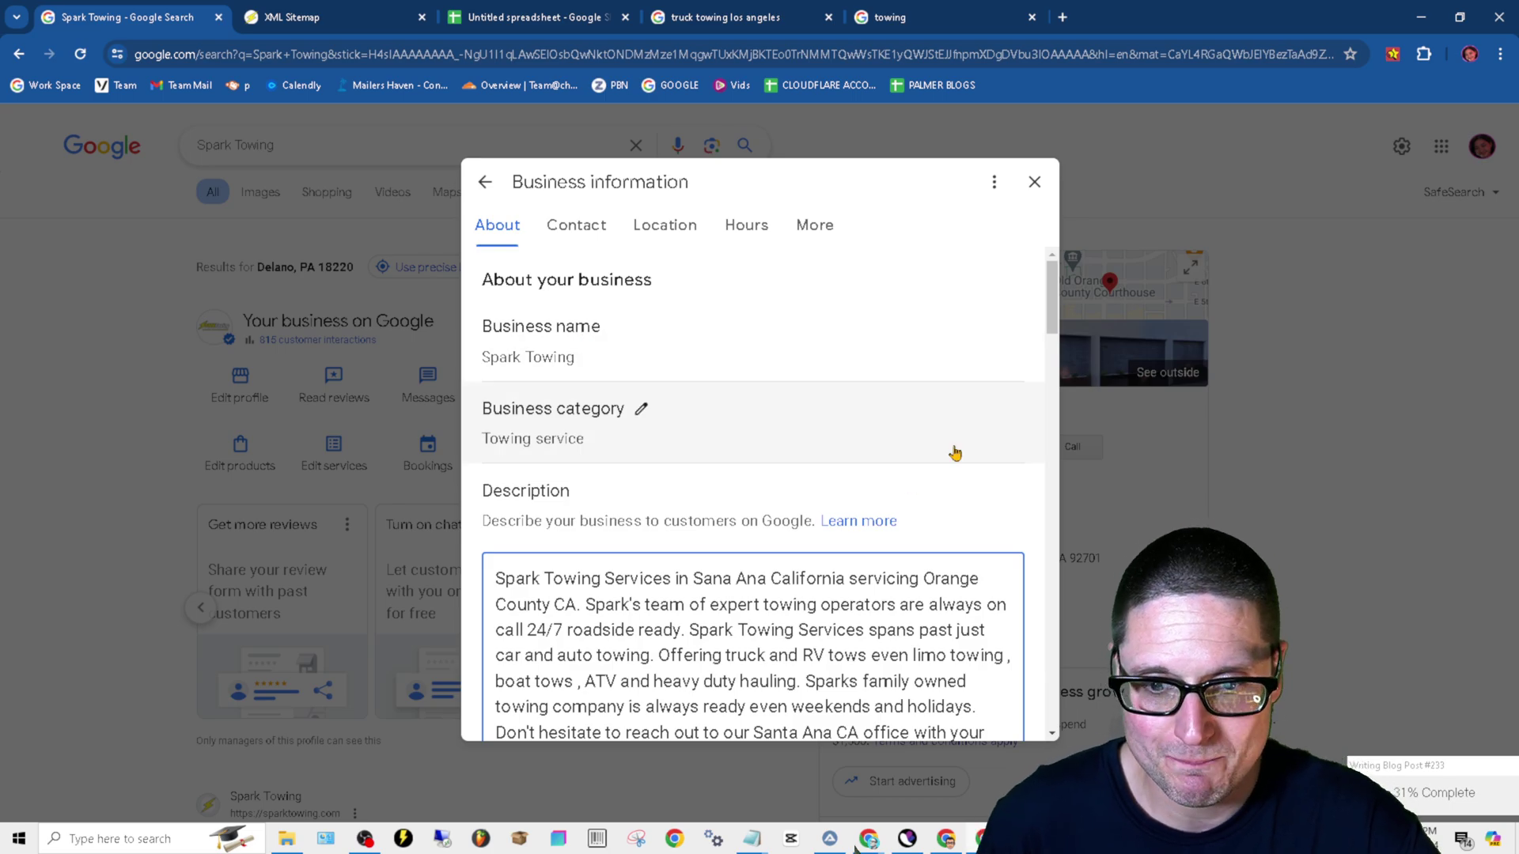
scroll(954, 491, down, 2)
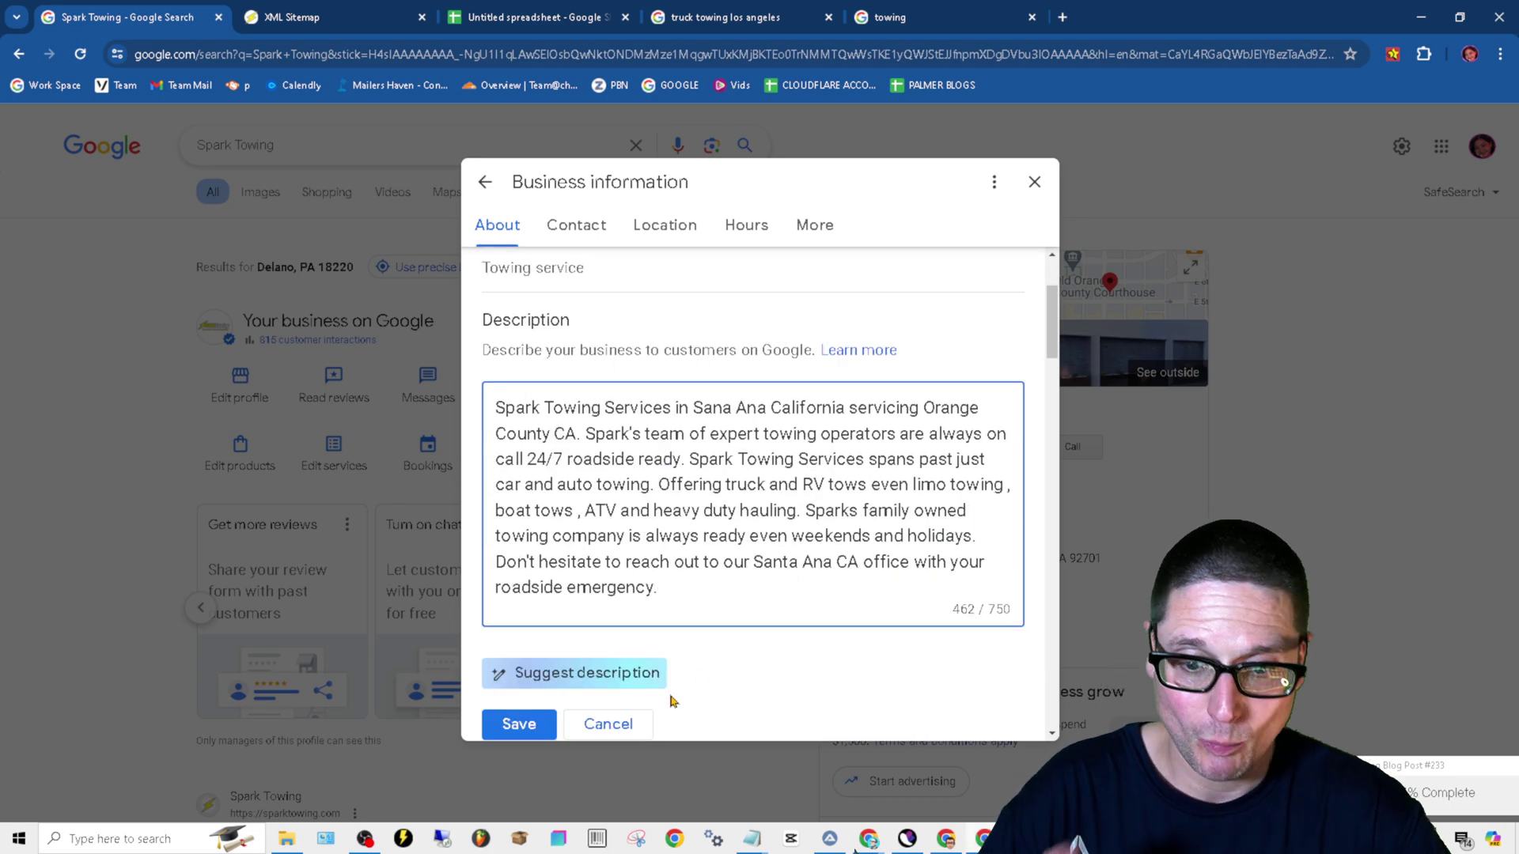
click(528, 733)
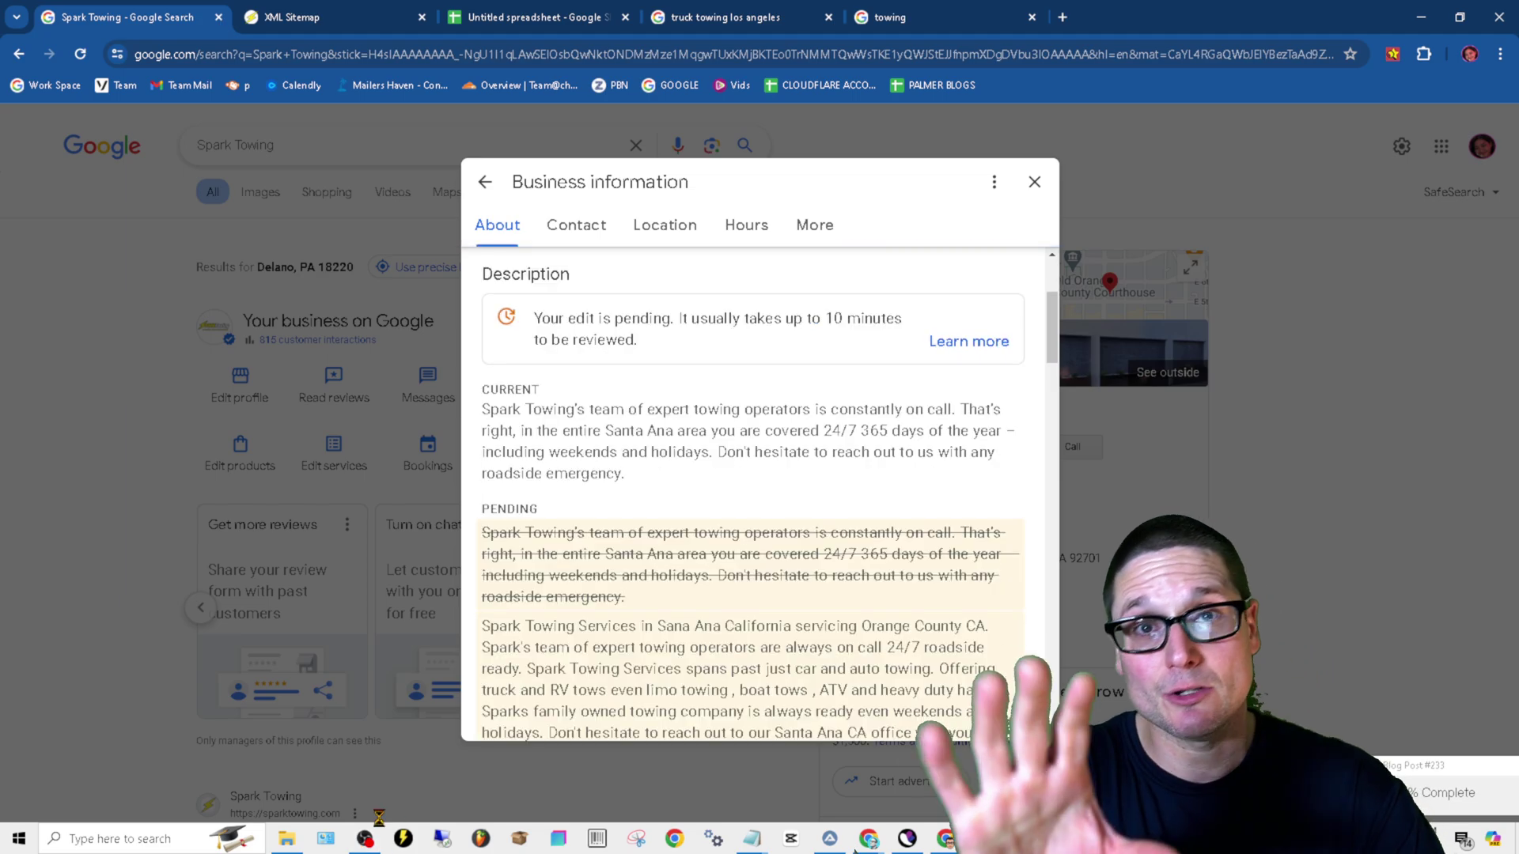